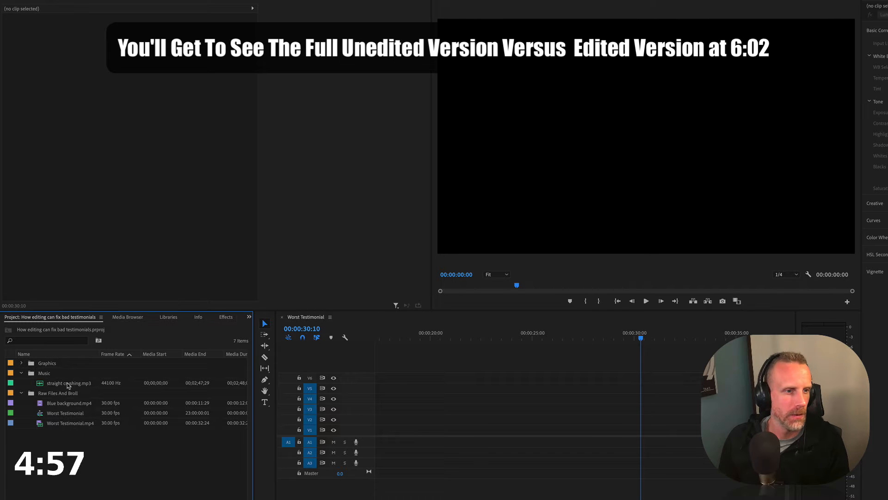
# Place Worst Testimonial.mp4 on V1 and A1 so that it starts at the beginning of the sequence
pyautogui.moveTo(68, 423); pyautogui.dragTo(438, 420)
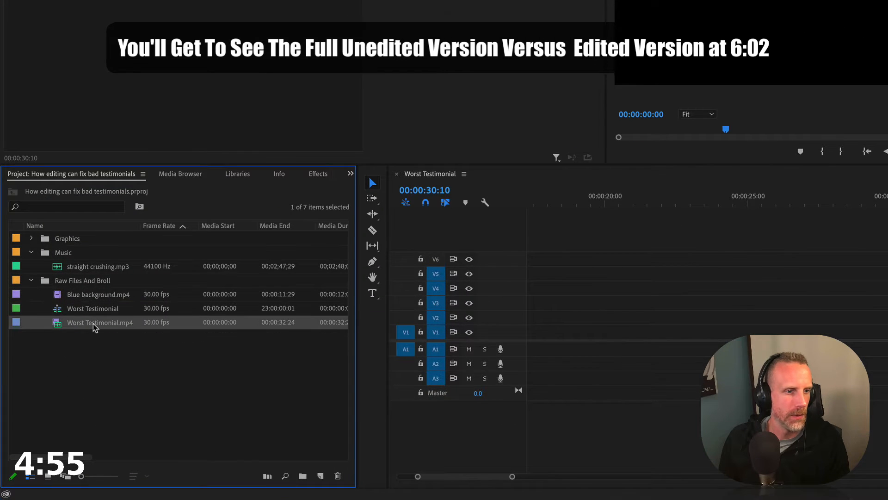
pyautogui.moveTo(619, 317); pyautogui.dragTo(532, 334)
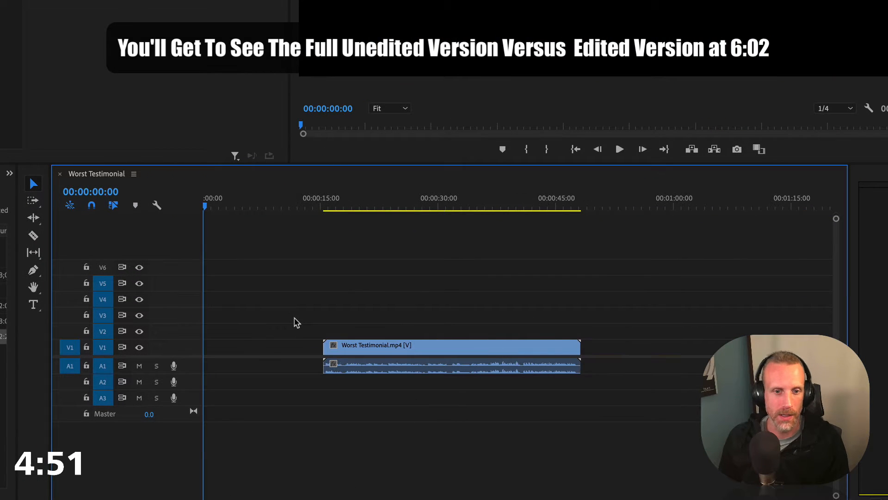
pyautogui.moveTo(357, 306); pyautogui.dragTo(417, 382)
pyautogui.moveTo(440, 351); pyautogui.dragTo(320, 353)
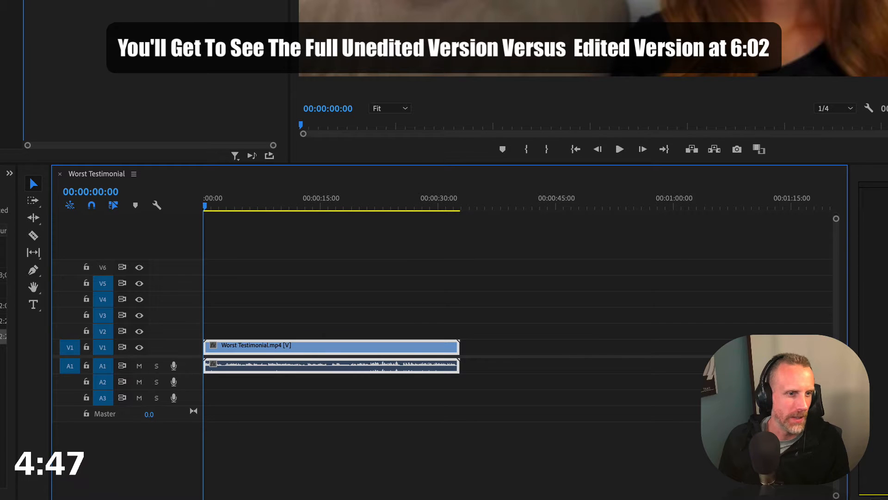
# Add the music track to A2 at the start of the sequence and lower its audio gain
pyautogui.click(3, 275)
pyautogui.moveTo(3, 275); pyautogui.dragTo(229, 386)
pyautogui.rightClick(228, 386)
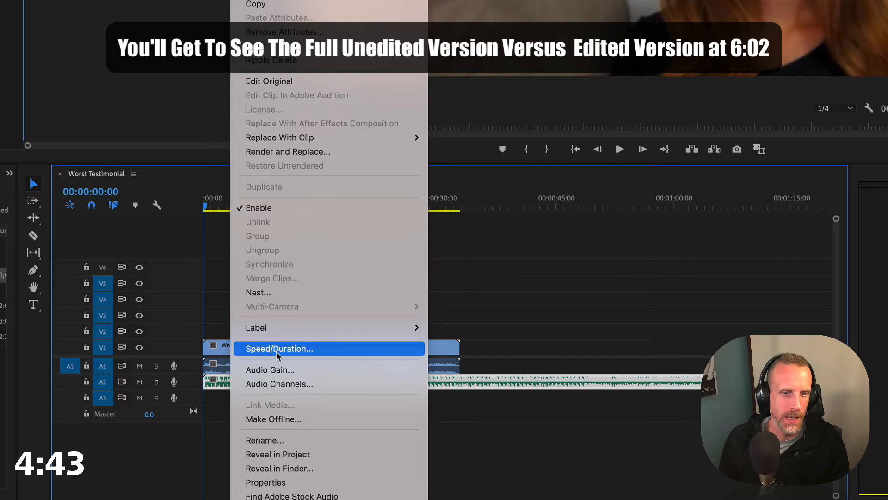
pyautogui.click(259, 369)
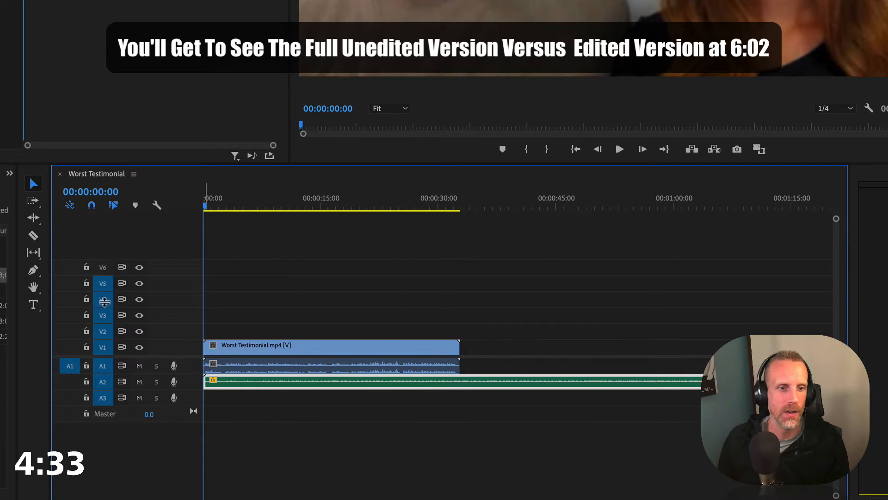
# Create a text title over the opening frame reading "Get Started Now"
pyautogui.click(34, 306)
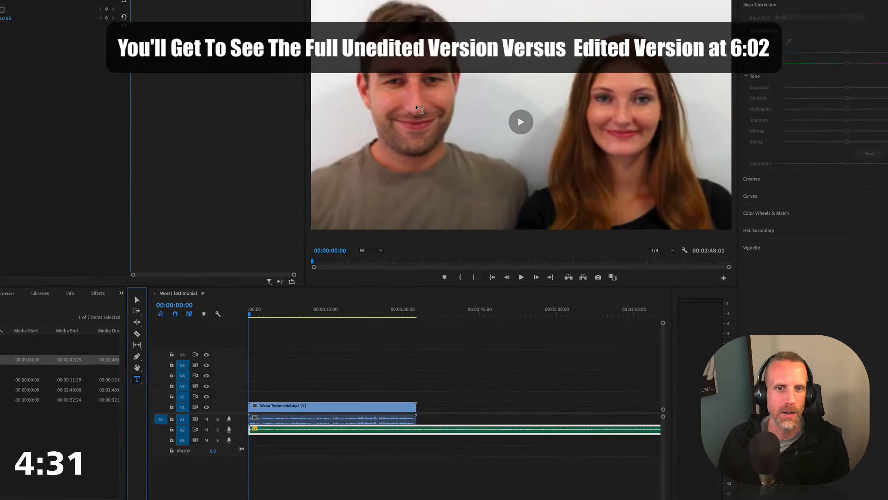
pyautogui.moveTo(411, 98); pyautogui.dragTo(593, 200)
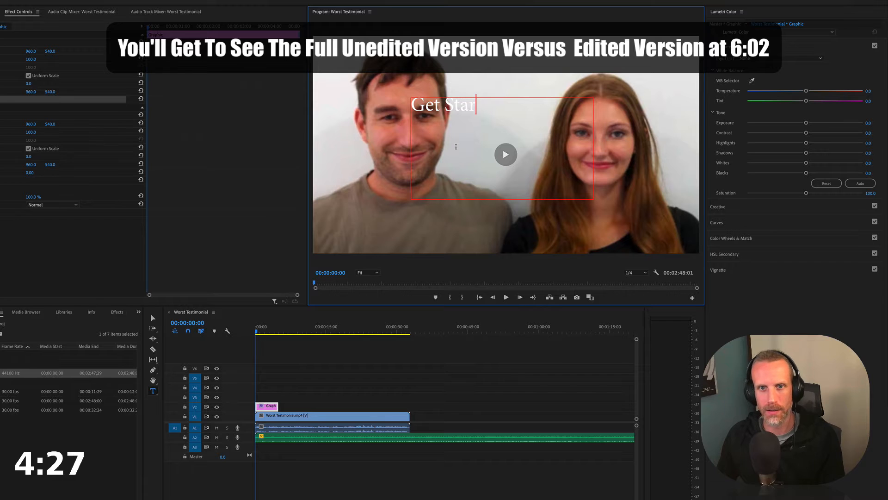
pyautogui.write('Get Started Now')
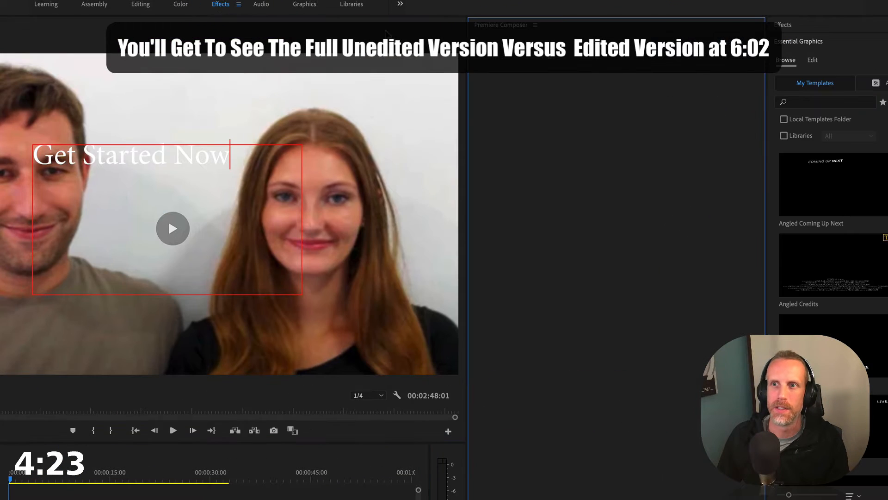
# Centre the title text in the frame and move the title clip to V1 directly after the testimonial clip
pyautogui.click(812, 61)
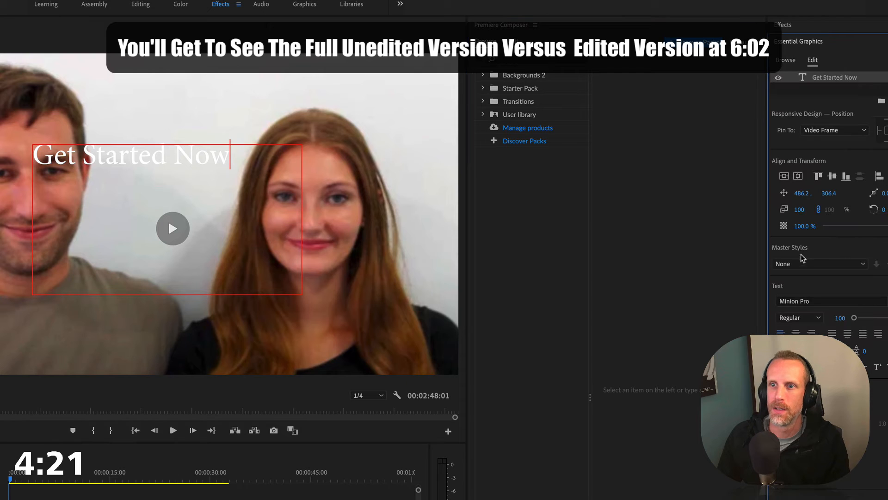
pyautogui.click(798, 176)
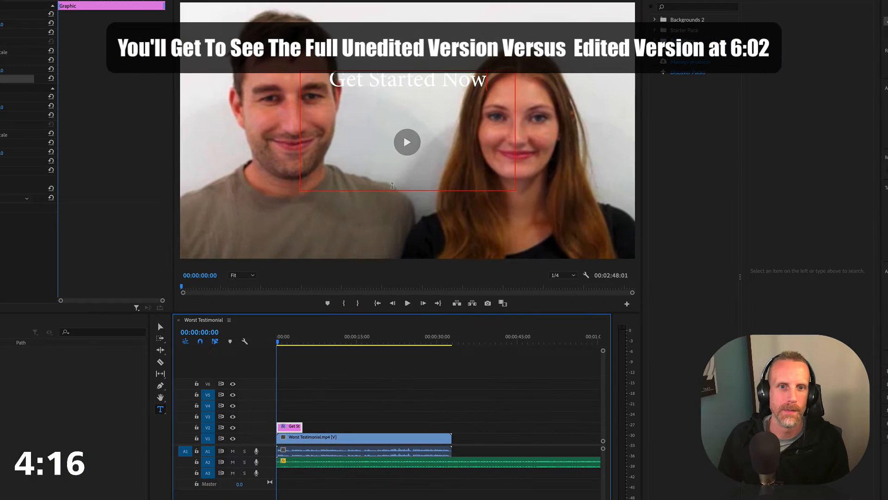
pyautogui.press('v')
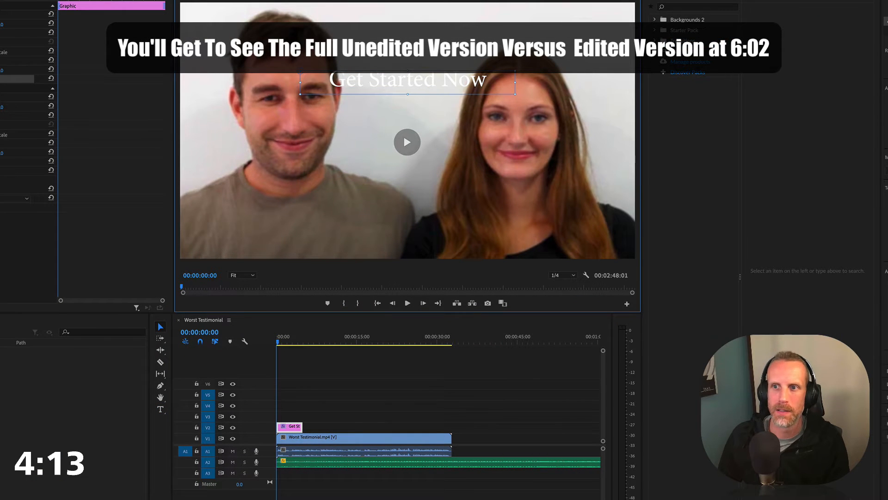
pyautogui.click(887, 99)
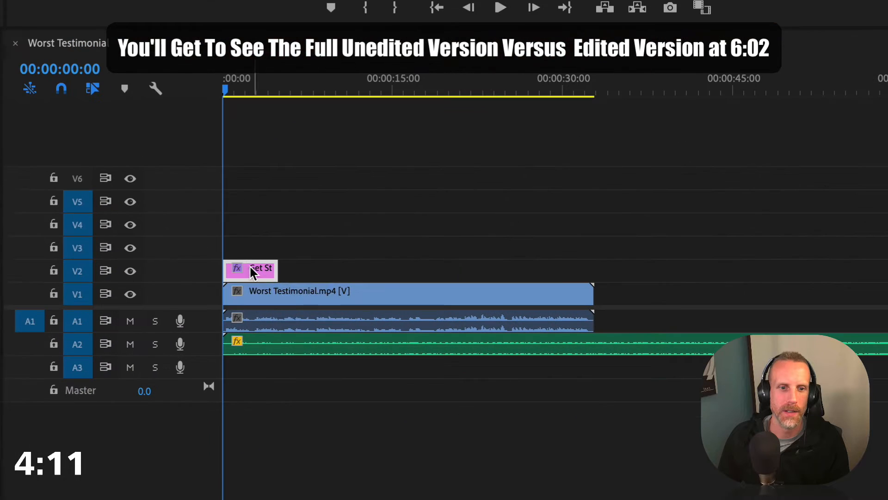
pyautogui.moveTo(289, 425); pyautogui.dragTo(468, 438)
pyautogui.moveTo(625, 293); pyautogui.dragTo(626, 293)
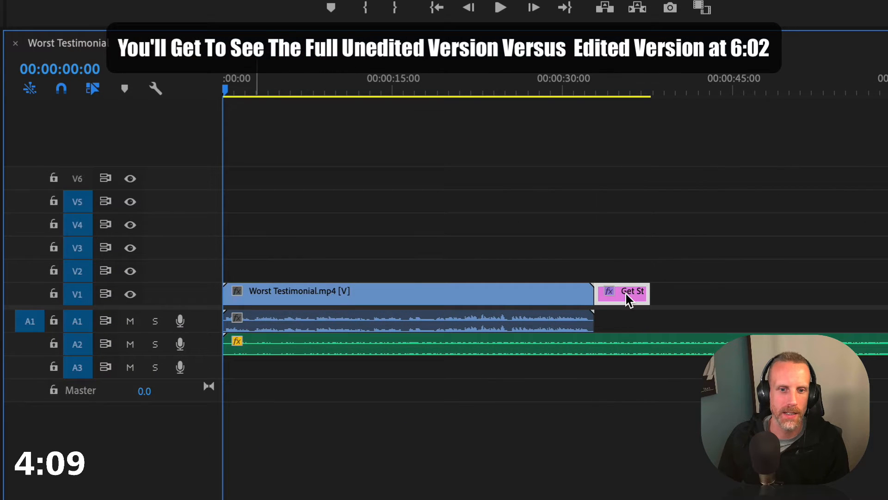
# Split the testimonial clip's video and audio at 00:00:02:15
pyautogui.moveTo(246, 88); pyautogui.dragTo(245, 88)
pyautogui.press('=')
pyautogui.press('=')
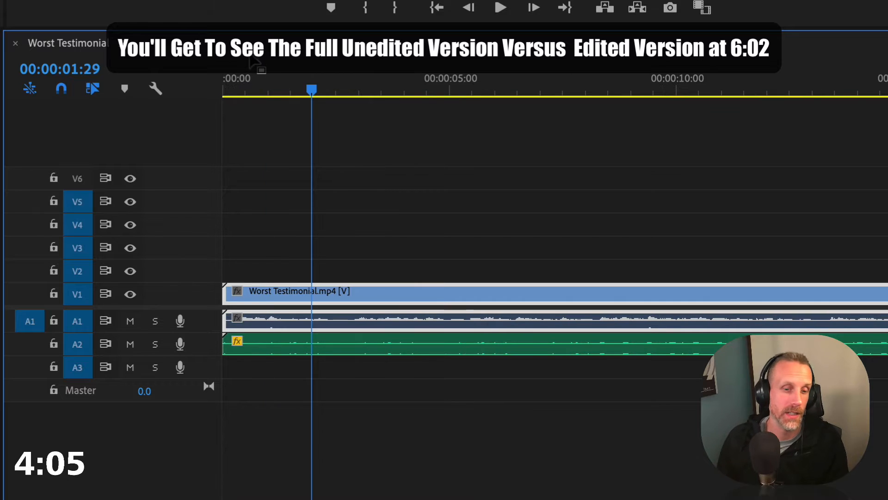
pyautogui.press('space')
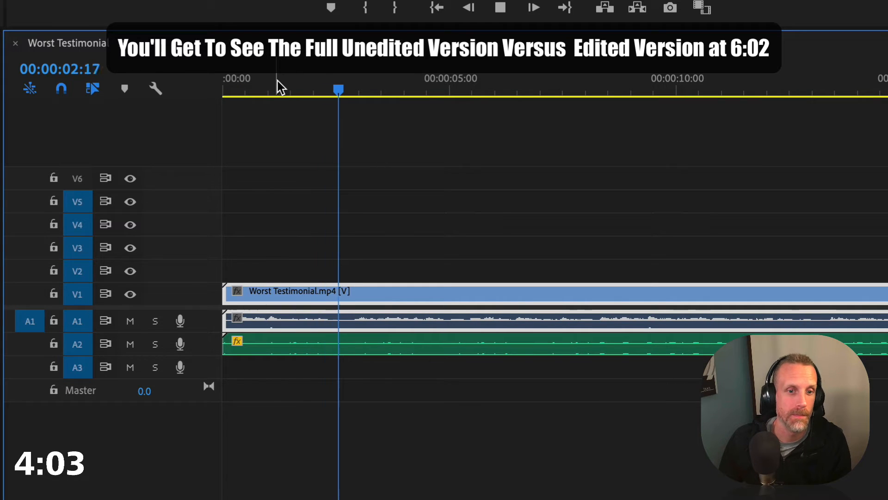
pyautogui.press('space')
pyautogui.moveTo(304, 78); pyautogui.dragTo(335, 83)
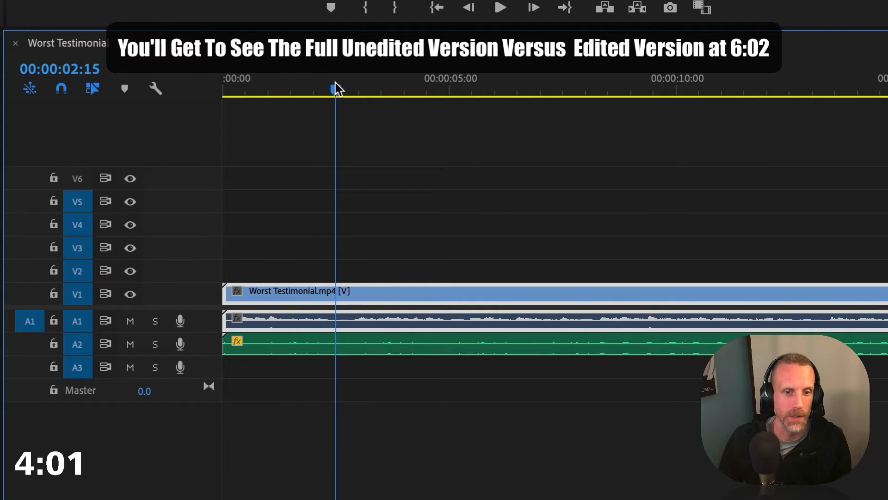
pyautogui.hotkey('ctrl', 'k')
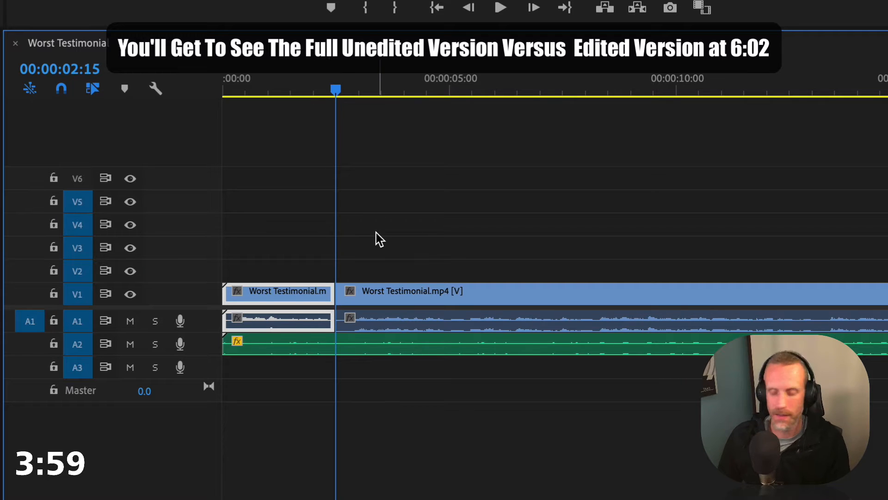
# Shift the second testimonial section to the right and place the title clip directly after the first section on V1
pyautogui.press('-')
pyautogui.press('-')
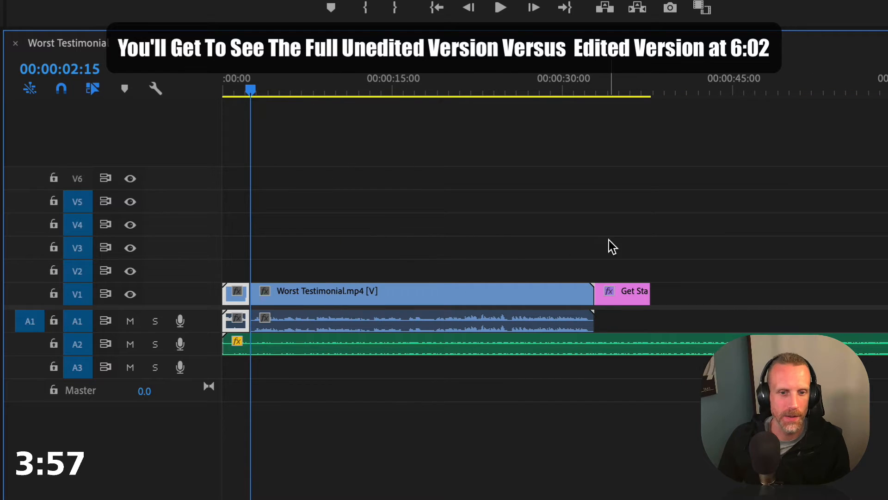
pyautogui.moveTo(609, 241); pyautogui.dragTo(610, 295)
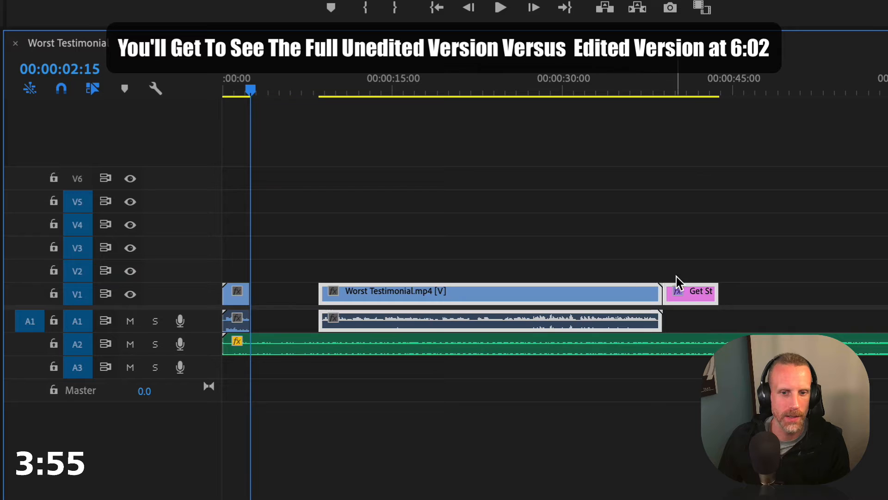
pyautogui.click(689, 295)
pyautogui.moveTo(690, 294); pyautogui.dragTo(278, 292)
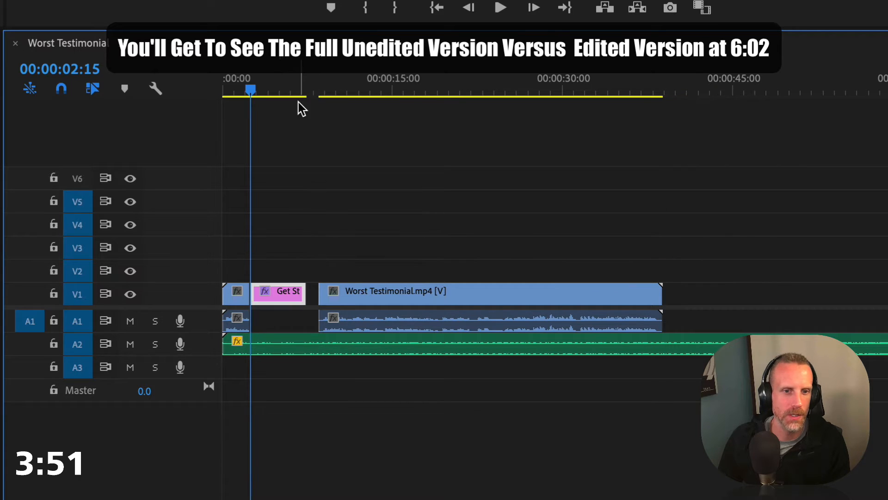
# Play the second testimonial section from its start and split it at 00:00:11:13
pyautogui.click(319, 84)
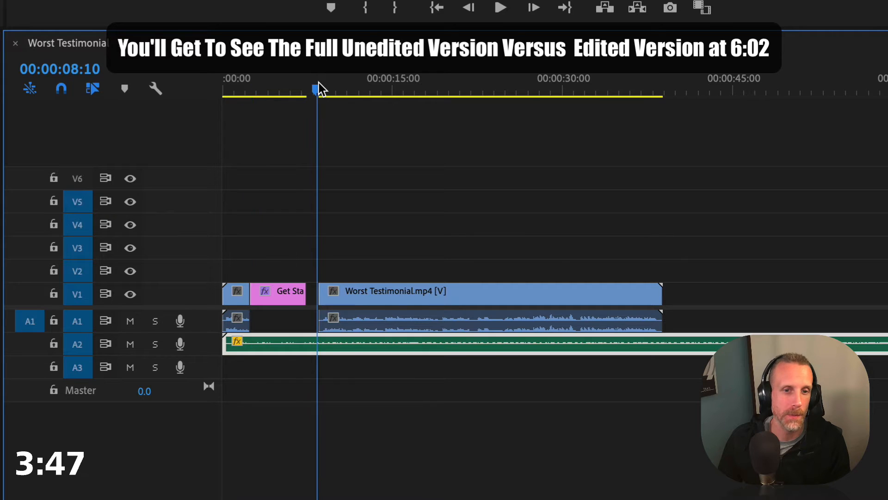
pyautogui.press('space')
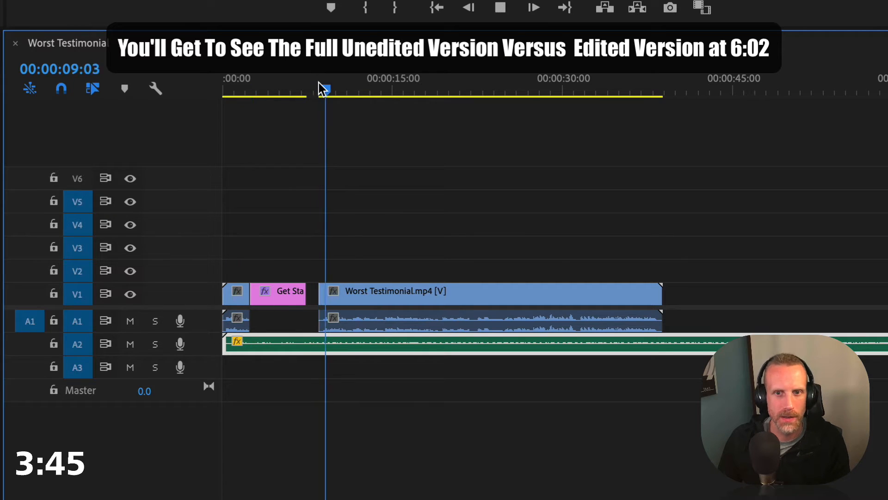
pyautogui.press('=')
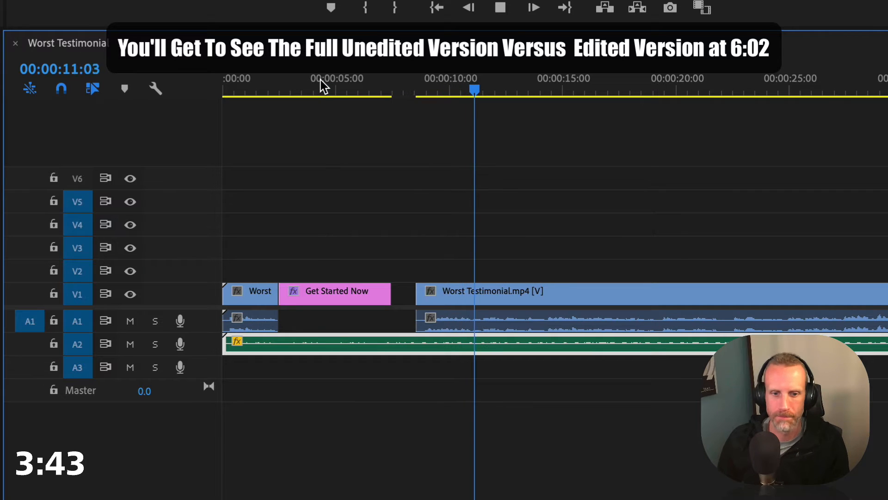
pyautogui.press('space')
pyautogui.moveTo(461, 84); pyautogui.dragTo(484, 85)
pyautogui.hotkey('ctrl', 'k')
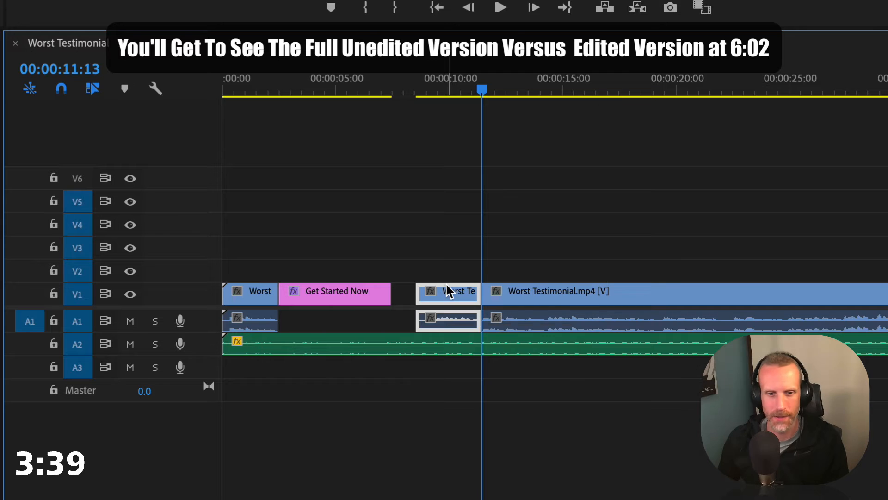
# Delete the short testimonial piece before the cut, butt the remaining clip against the title, and play back the transition
pyautogui.press('Delete')
pyautogui.click(514, 292)
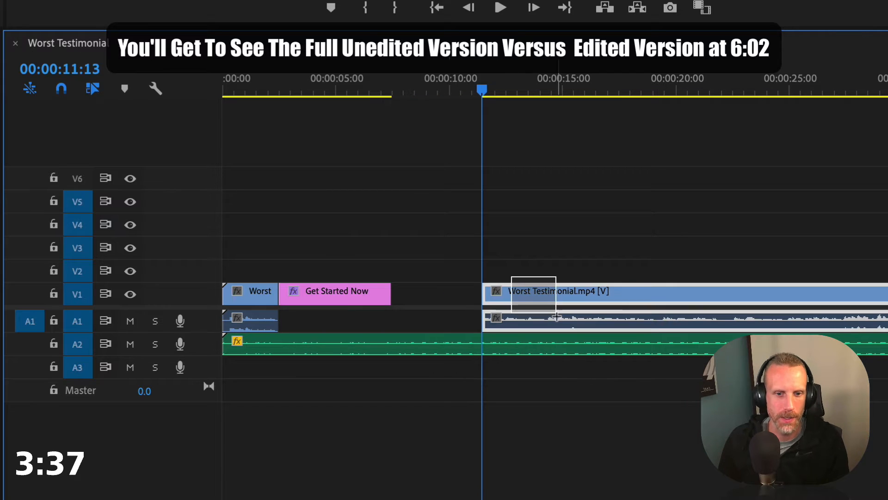
pyautogui.moveTo(572, 304); pyautogui.dragTo(491, 309)
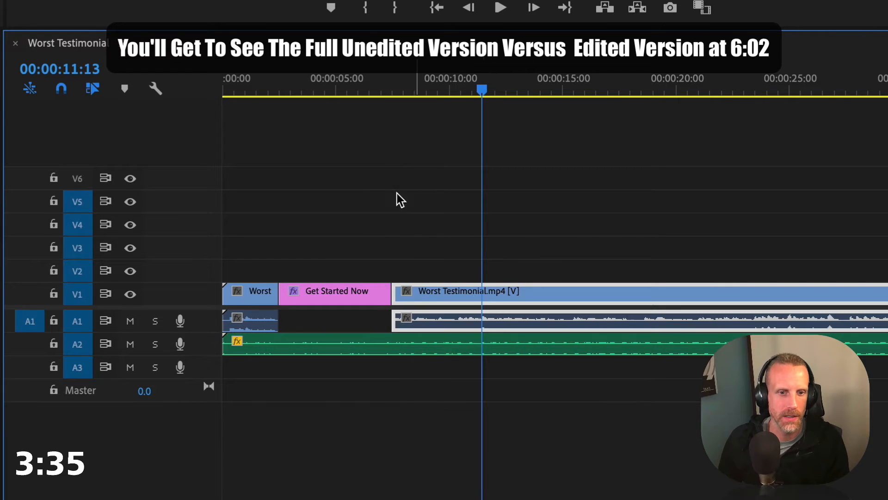
pyautogui.press('space')
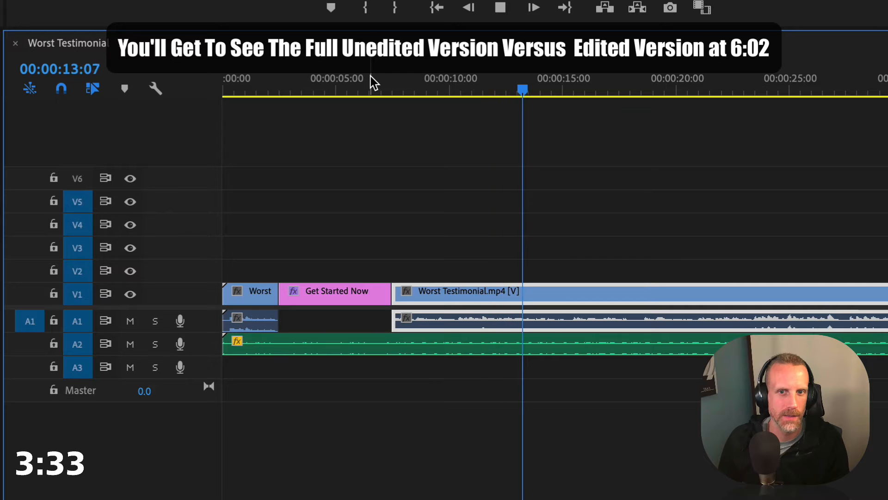
pyautogui.click(370, 77)
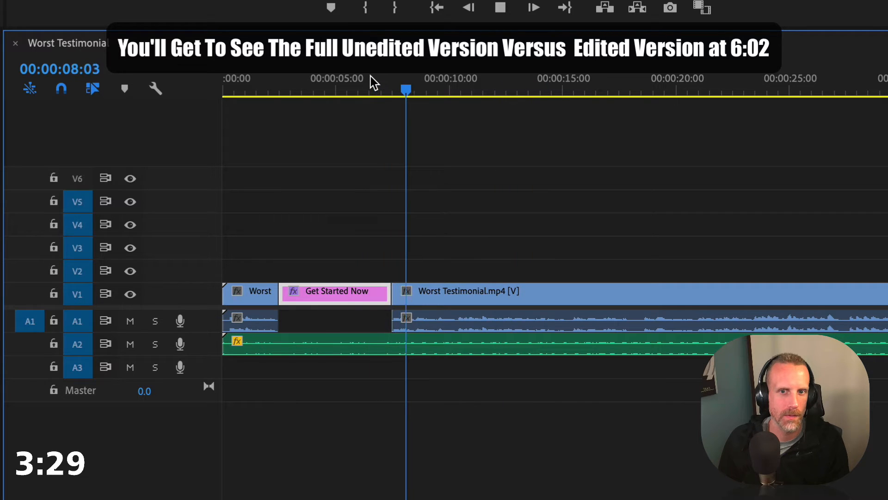
pyautogui.press('space')
# Replace the title text with "What's Your Expiereince With Them"
pyautogui.click(370, 76)
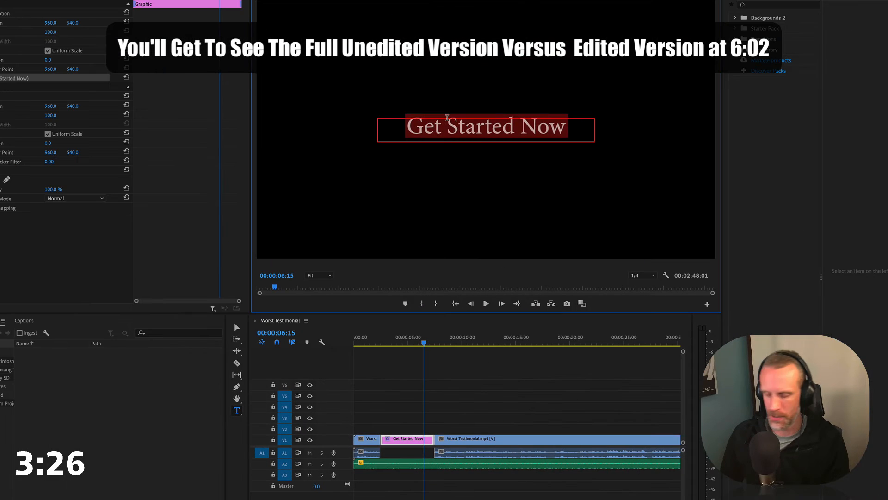
pyautogui.write('Whats')
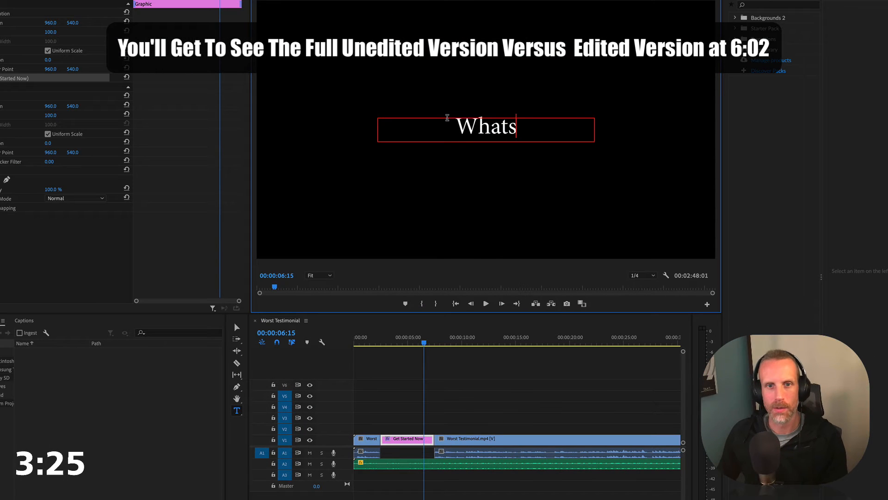
pyautogui.press('BackSpace')
pyautogui.write("'s Your ")
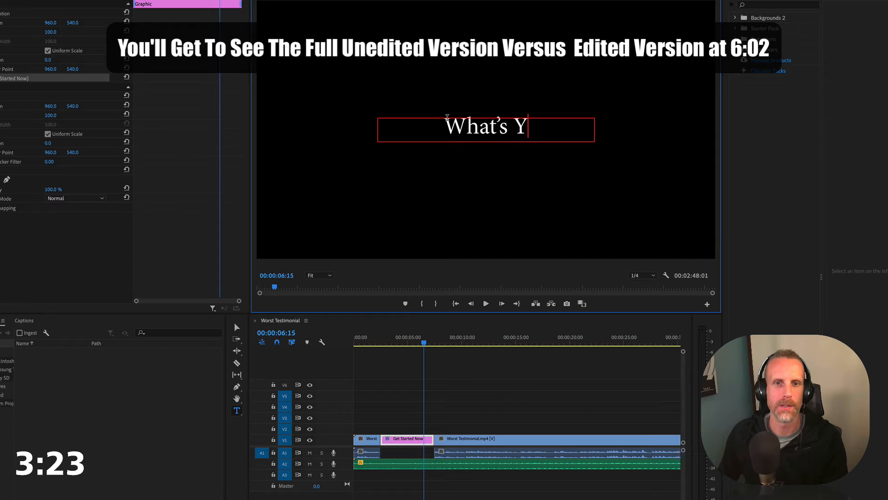
pyautogui.write('Expierein')
pyautogui.press('BackSpace')
pyautogui.press('BackSpace')
pyautogui.press('BackSpace')
pyautogui.press('BackSpace')
pyautogui.press('BackSpace')
pyautogui.press('BackSpace')
pyautogui.press('BackSpace')
pyautogui.press('BackSpace')
pyautogui.press('BackSpace')
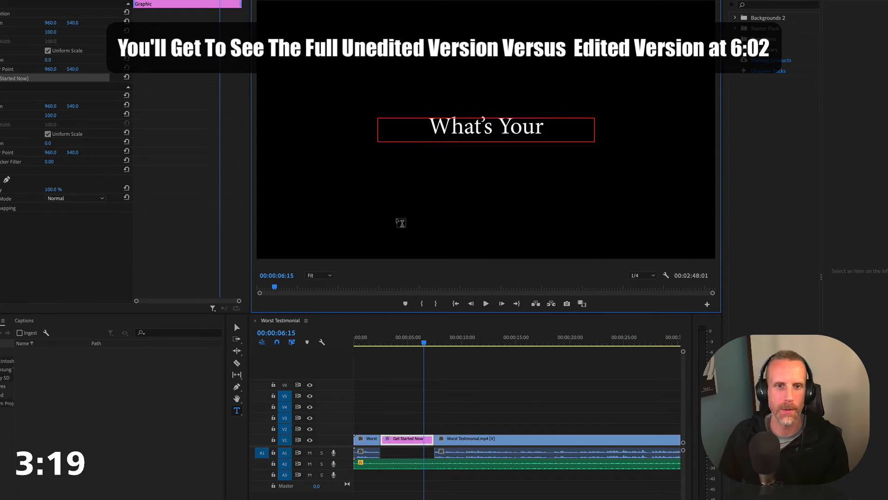
pyautogui.click(423, 441)
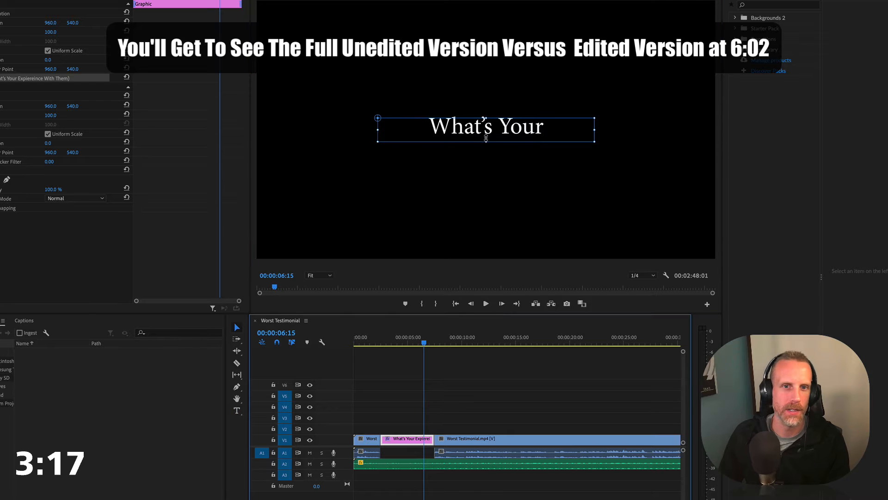
# Enlarge the title's text box to fit two lines and correct the misspelled word to "Experience"
pyautogui.moveTo(486, 141); pyautogui.dragTo(486, 178)
pyautogui.doubleClick(466, 149)
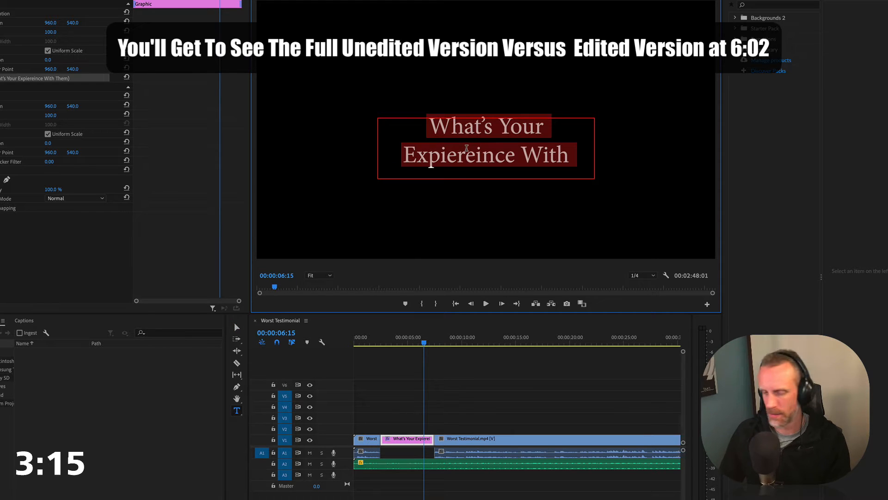
pyautogui.click(460, 153)
pyautogui.doubleClick(460, 152)
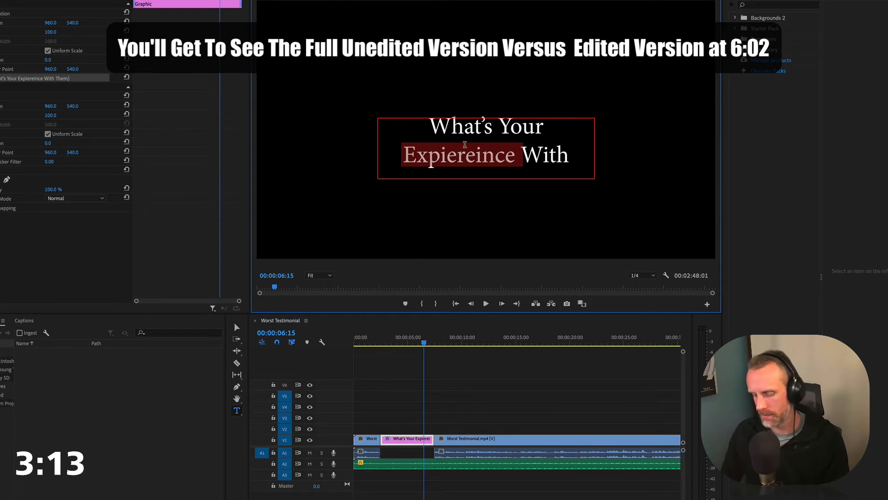
pyautogui.write('W')
pyautogui.press('BackSpace')
pyautogui.write('Experience')
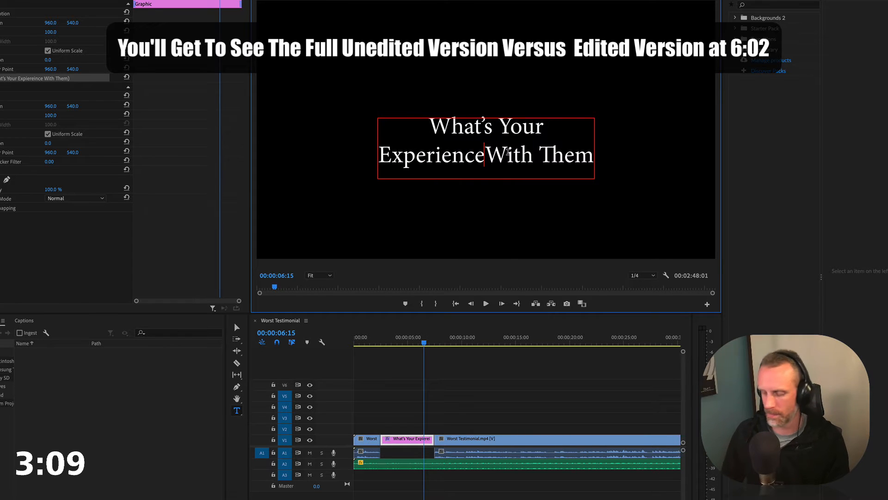
# Complete the title as "What's Your Experience Working With Them?" and enlarge its text box to fit three lines
pyautogui.write('Working')
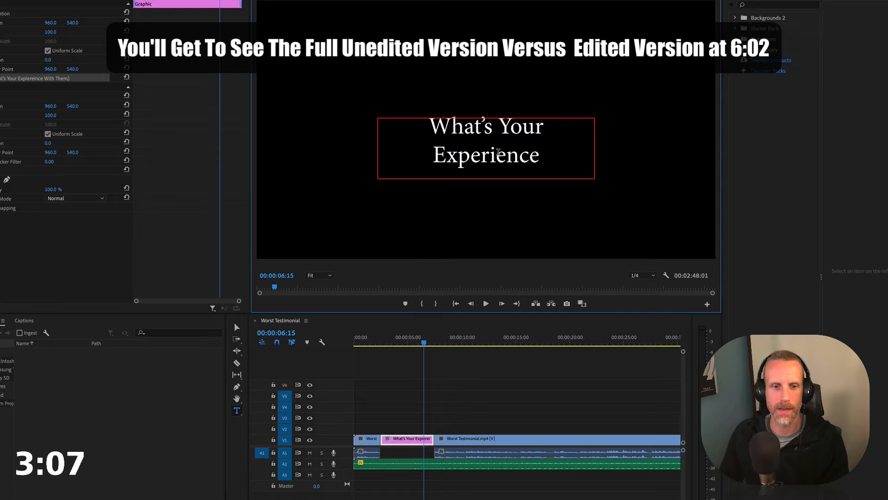
pyautogui.click(406, 441)
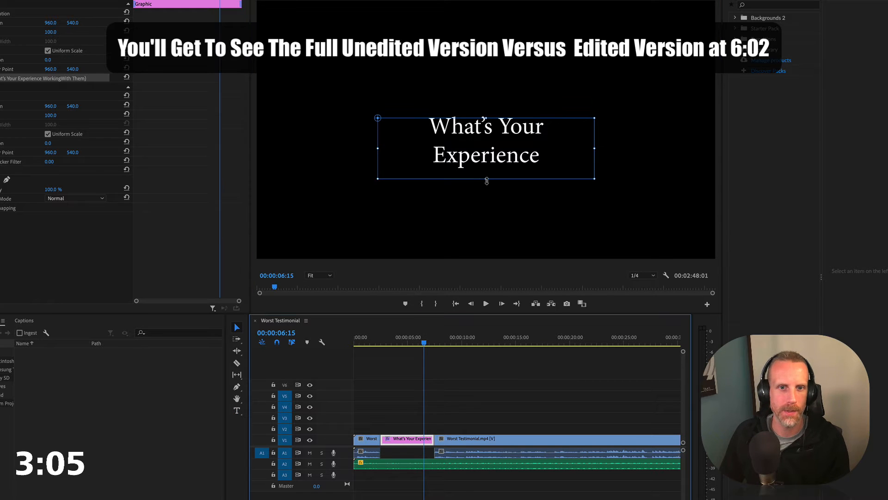
pyautogui.moveTo(487, 180); pyautogui.dragTo(490, 228)
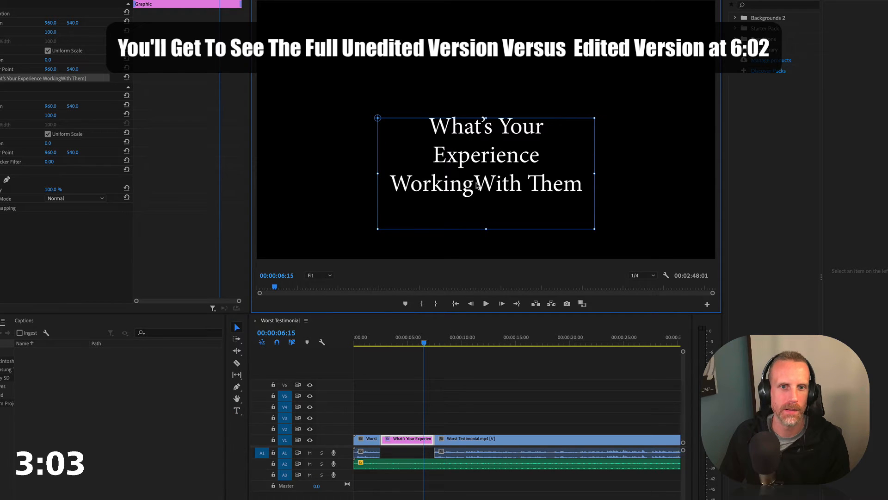
pyautogui.doubleClick(477, 185)
pyautogui.click(559, 181)
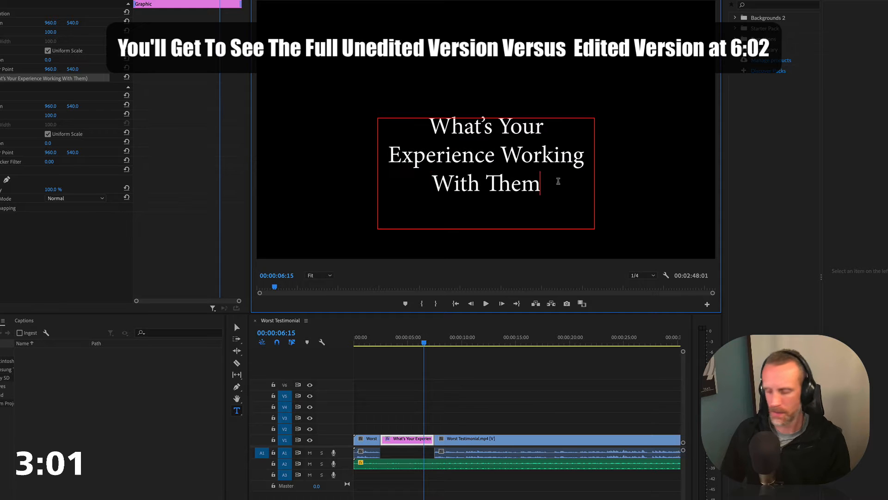
pyautogui.write('?')
# Play the testimonial section that follows the title card and split it at 00:00:15:09
pyautogui.click(406, 343)
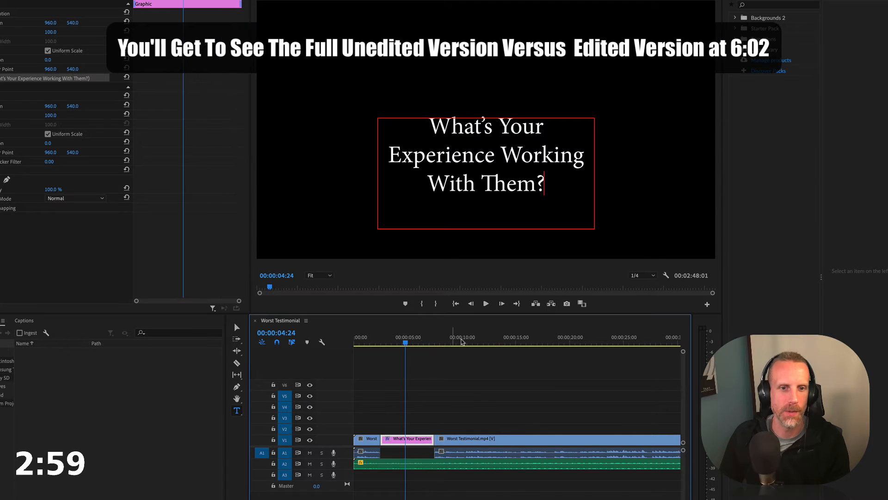
pyautogui.click(491, 337)
pyautogui.press('space')
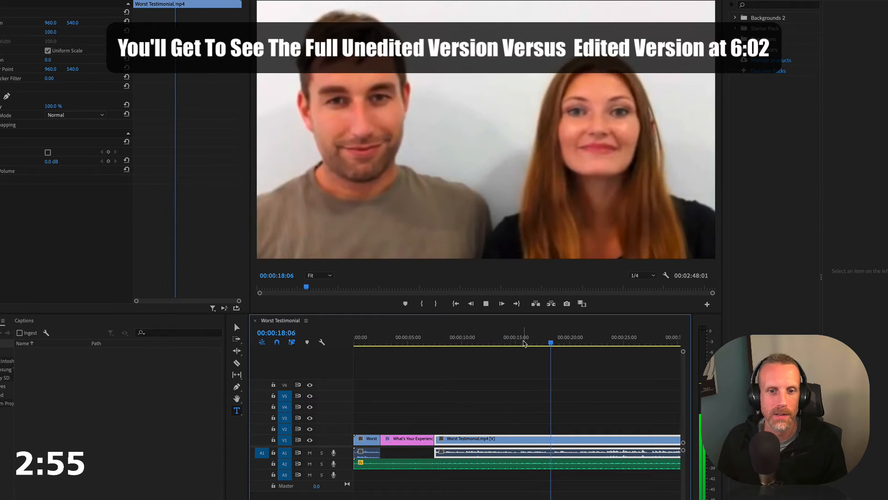
pyautogui.press('space')
pyautogui.click(518, 338)
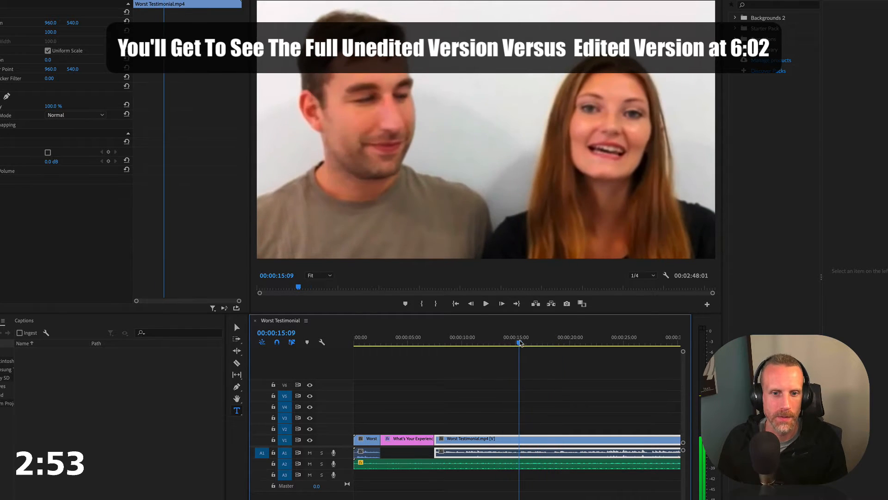
pyautogui.press('super+k')
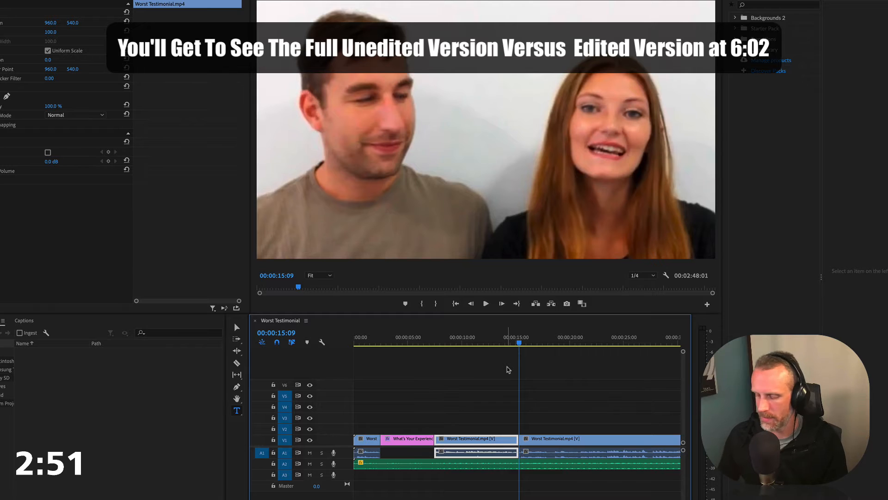
# Move the testimonial piece after the cut to about 00:00:28 and place a copy of the title clip at 00:00:15:09 on V1
pyautogui.press('-')
pyautogui.moveTo(417, 293); pyautogui.dragTo(481, 322)
pyautogui.click(336, 321)
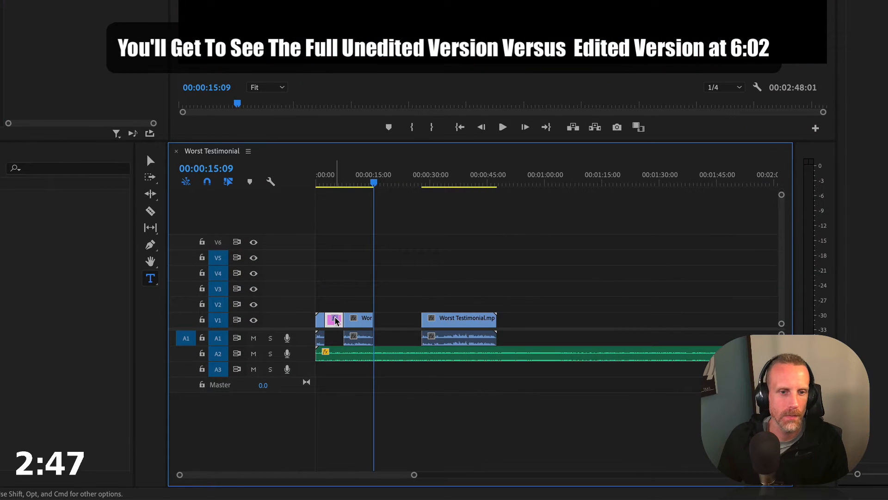
pyautogui.moveTo(336, 320); pyautogui.dragTo(384, 323)
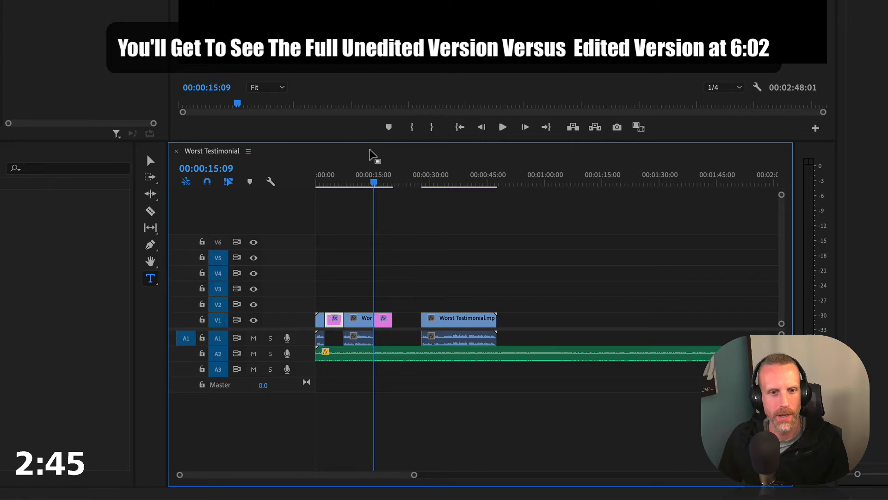
# Replace the text of the copied title with "Did They Meet Your Deadlines?"
pyautogui.doubleClick(417, 86)
pyautogui.press('super+a')
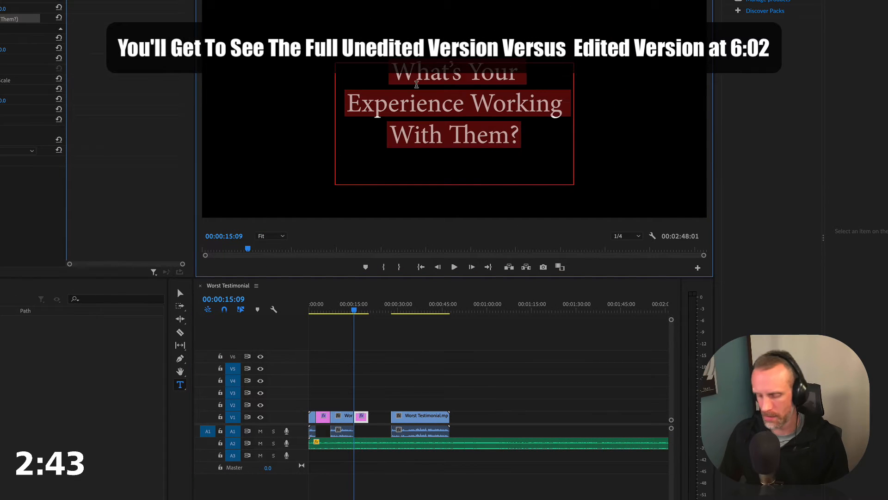
pyautogui.write('Did They Meet ')
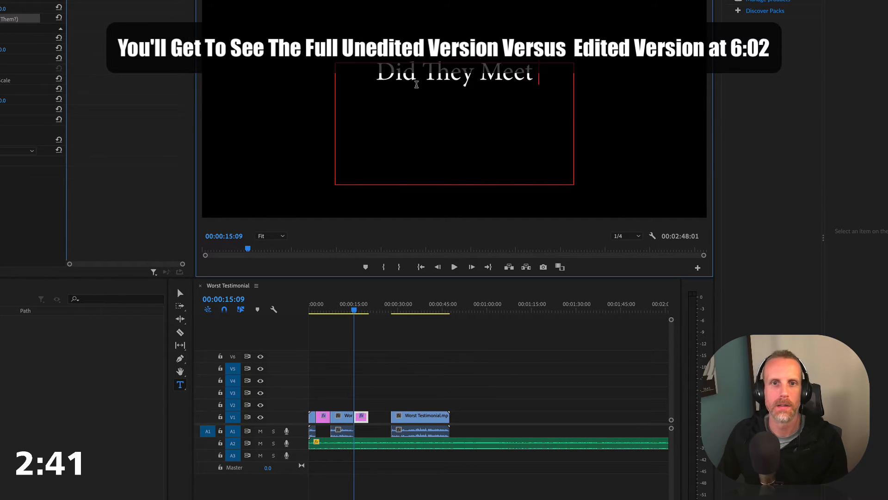
pyautogui.write('Your Deadlines?')
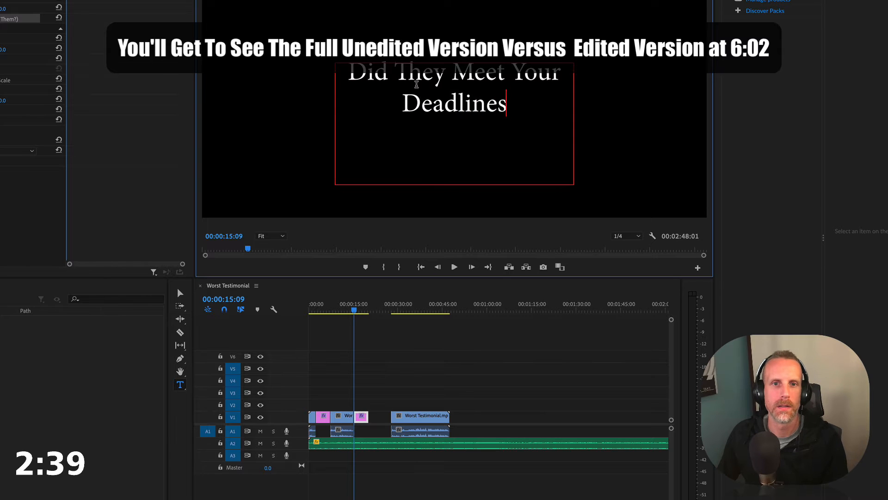
# Butt the last testimonial section against the deadlines title and place a copy of that title directly after the section
pyautogui.moveTo(453, 379); pyautogui.dragTo(421, 419)
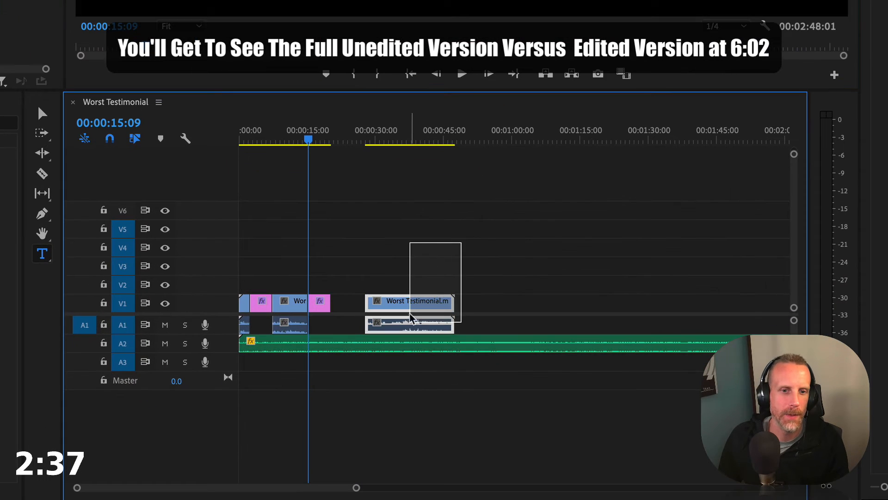
pyautogui.moveTo(410, 309); pyautogui.dragTo(375, 309)
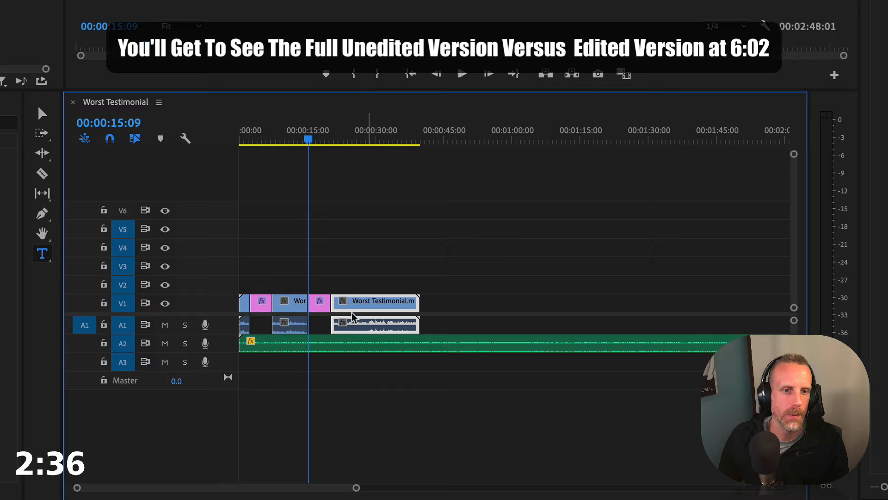
pyautogui.click(320, 303)
pyautogui.moveTo(321, 303); pyautogui.dragTo(431, 306)
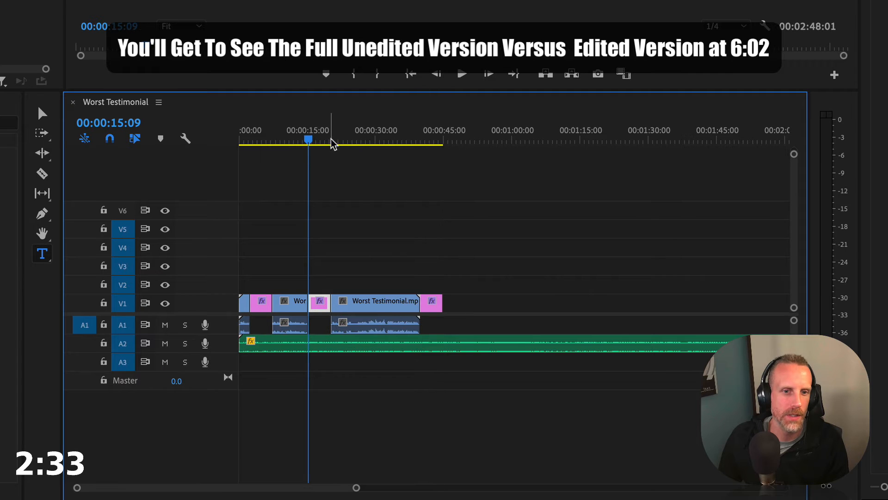
# Play the sequence from the start to review the first title card and its transition into the second answer
pyautogui.moveTo(332, 140); pyautogui.dragTo(341, 142)
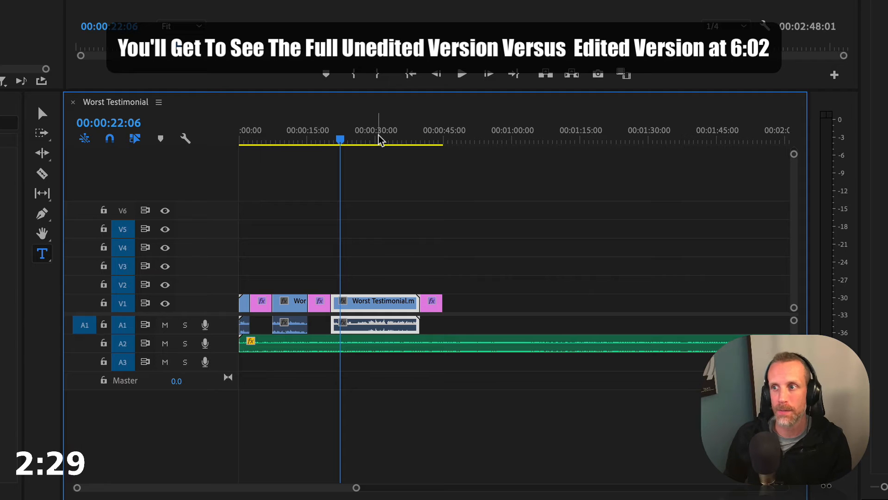
pyautogui.press('Home')
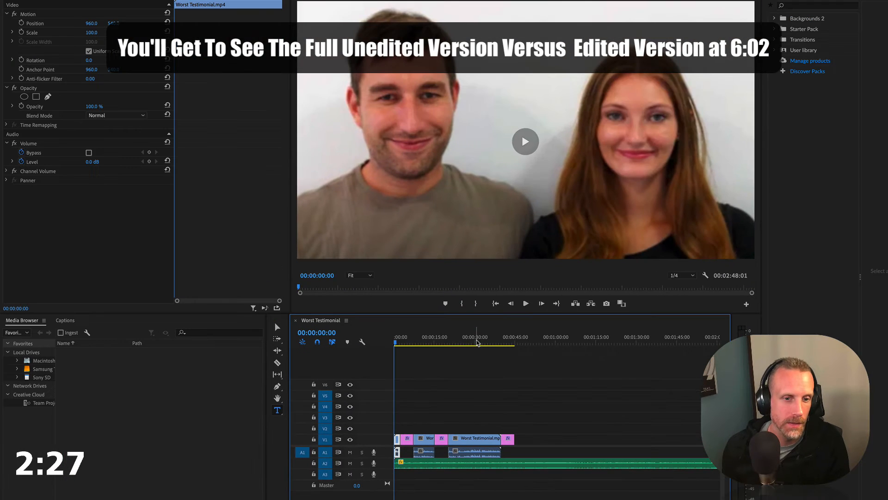
pyautogui.press('space')
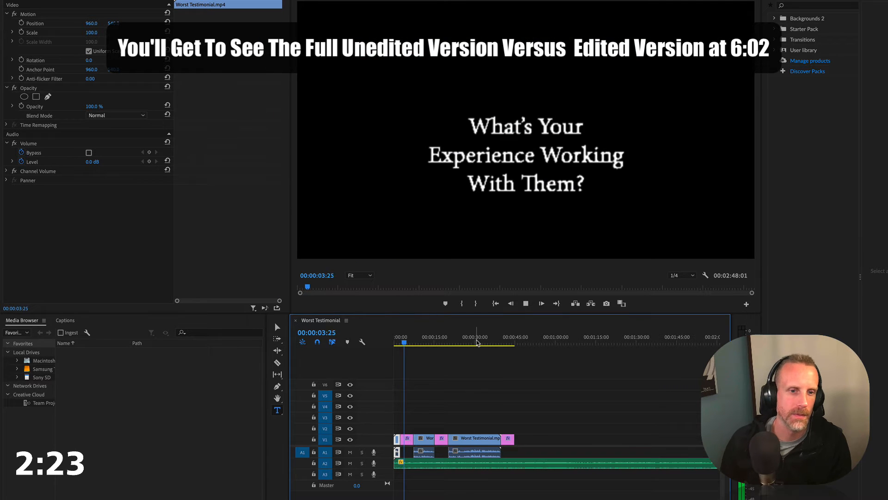
pyautogui.click(406, 438)
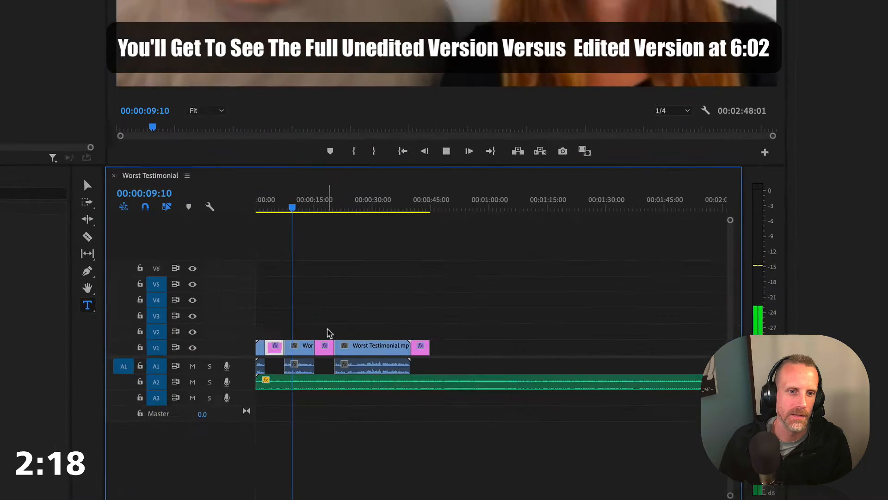
pyautogui.press('space')
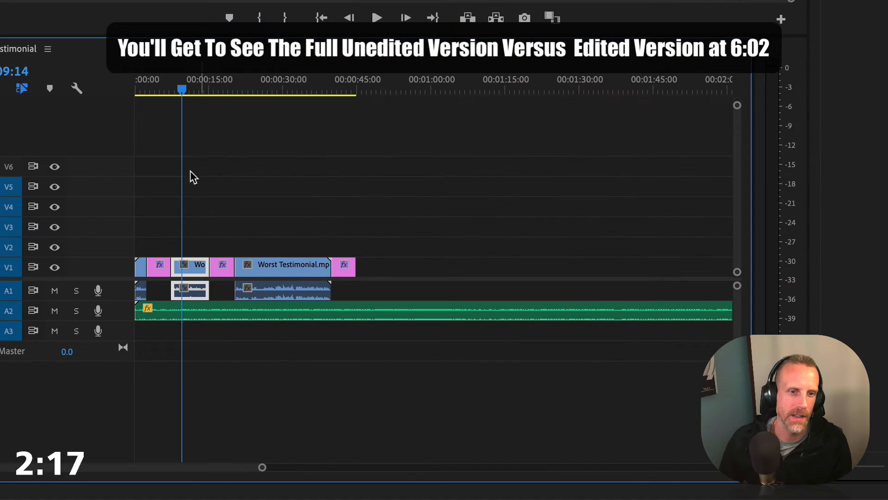
# Trim the end of the "What's Your Experience" title to about 3 seconds long and move all following V1 and A1 clips against it
pyautogui.click(155, 80)
pyautogui.press('=')
pyautogui.press('=')
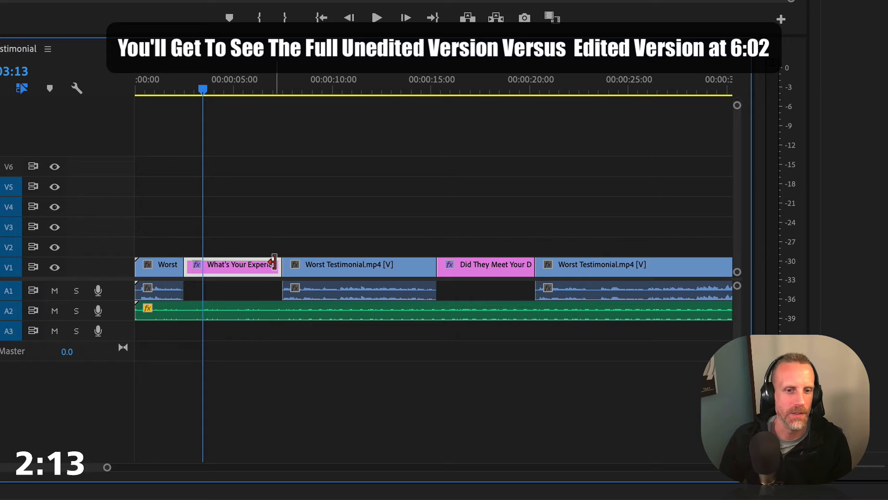
pyautogui.moveTo(273, 266); pyautogui.dragTo(237, 265)
pyautogui.moveTo(330, 216); pyautogui.dragTo(792, 286)
pyautogui.hscroll(-5, 481, 278)
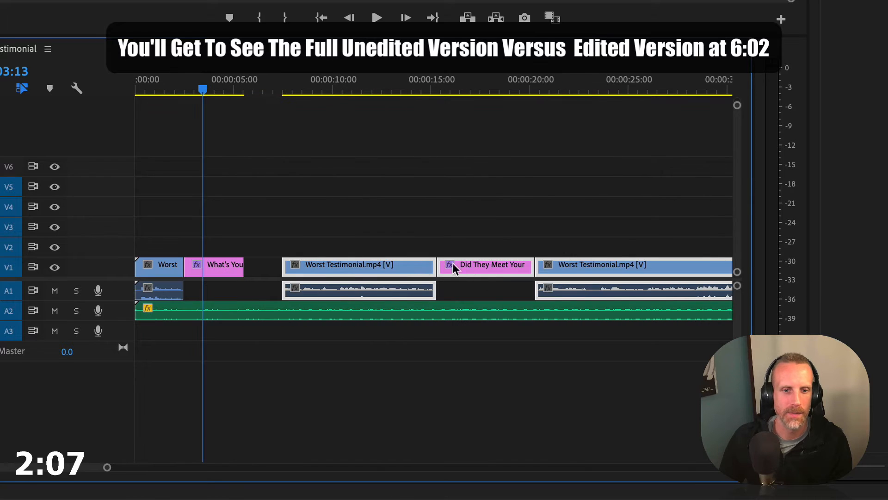
pyautogui.moveTo(392, 287); pyautogui.dragTo(357, 278)
# Move the text of the "What's Your Experience Working With Them?" title up toward the middle of the frame
pyautogui.click(211, 266)
pyautogui.click(221, 88)
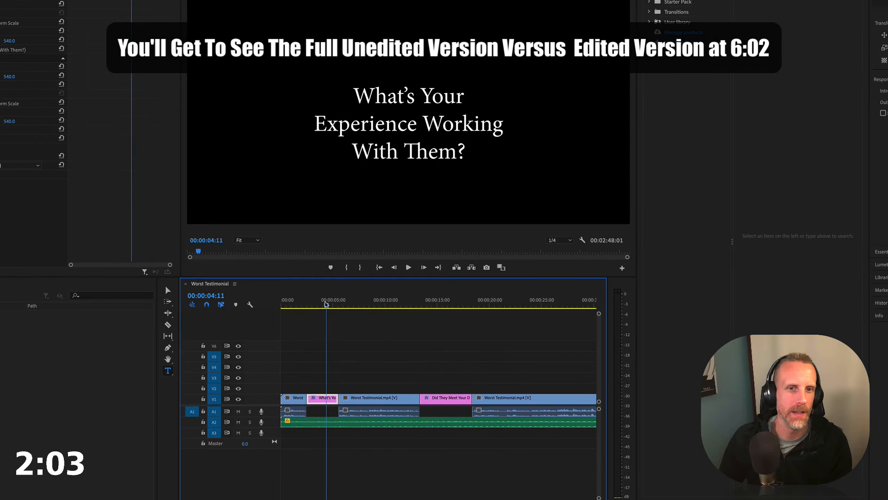
pyautogui.press('v')
pyautogui.moveTo(385, 146); pyautogui.dragTo(374, 117)
# Trim the end of the first "Did They Meet Your Deadlines?" title to about 00:00:17 and butt the last testimonial section against it
pyautogui.click(434, 302)
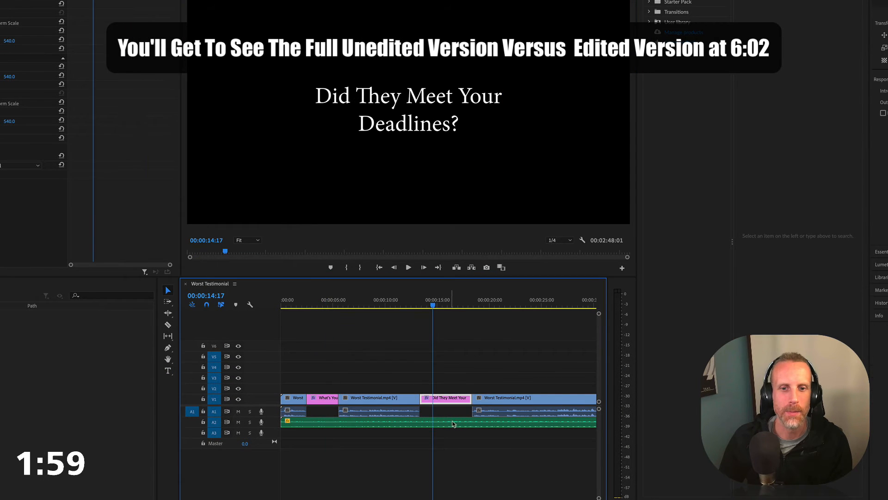
pyautogui.moveTo(468, 404); pyautogui.dragTo(459, 401)
pyautogui.click(508, 398)
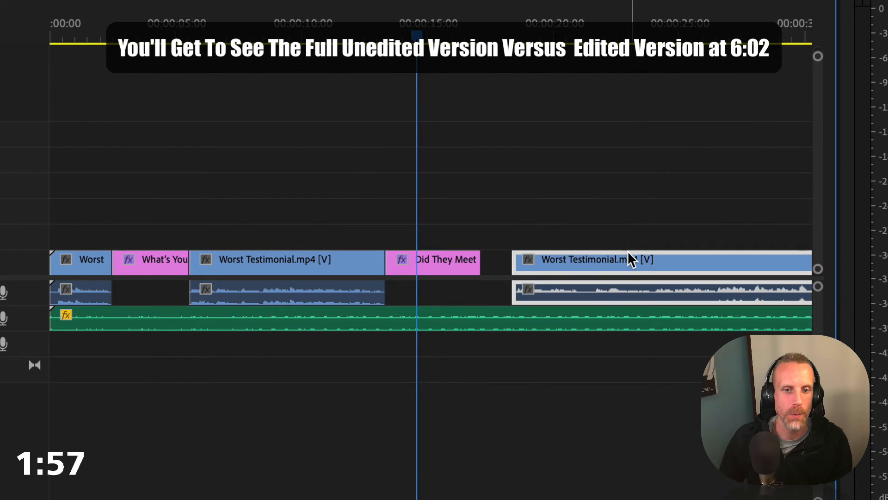
pyautogui.moveTo(631, 259); pyautogui.dragTo(600, 258)
pyautogui.hscroll(10, 475, 196)
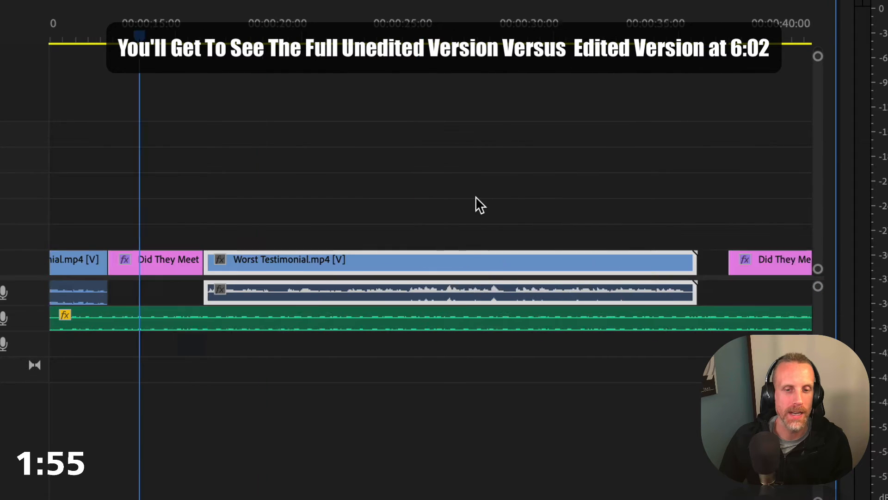
pyautogui.hscroll(-9, 475, 196)
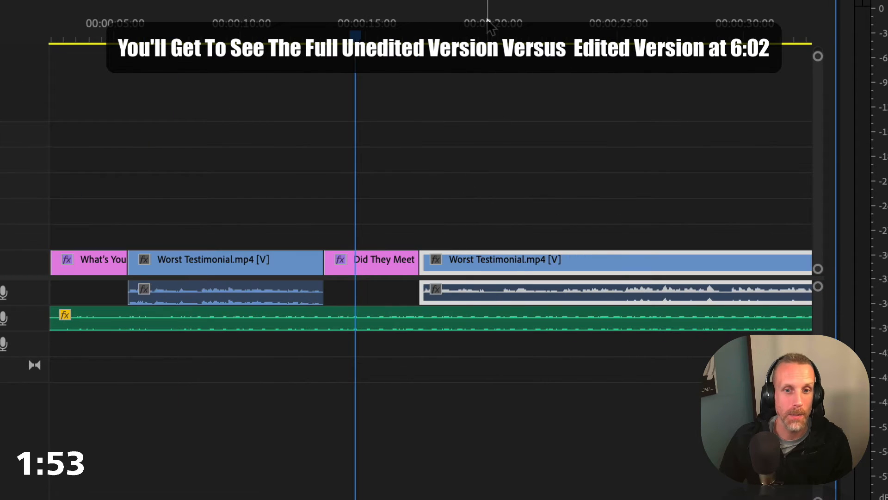
# Play the last testimonial section, then cut out and delete its part between about 19.7 and 22.5 seconds
pyautogui.click(504, 28)
pyautogui.hscroll(2, 565, 37)
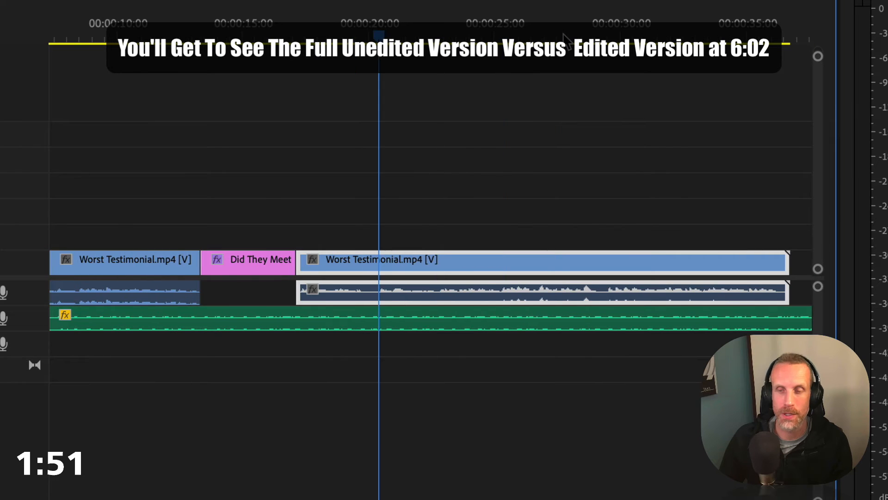
pyautogui.press('space')
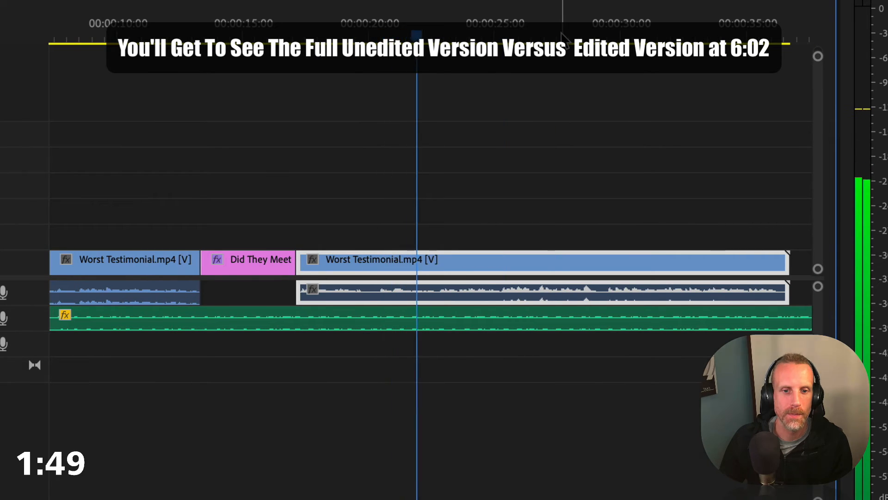
pyautogui.press('space')
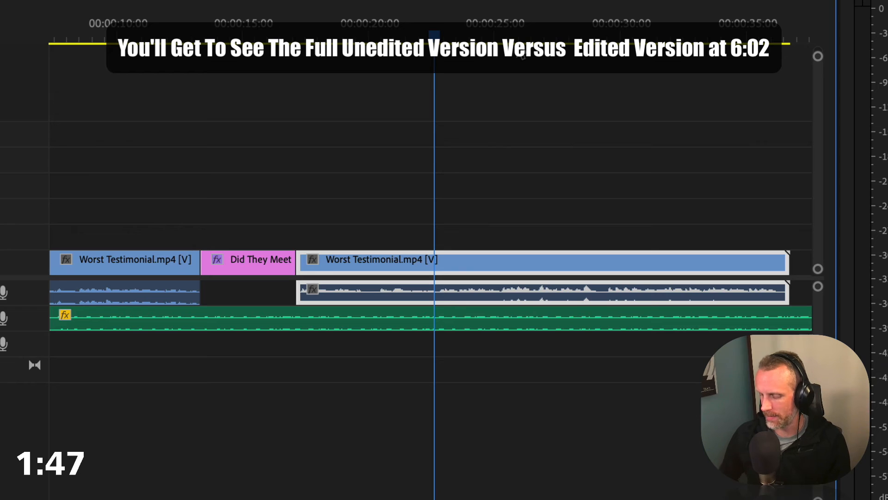
pyautogui.hotkey('ctrl', 'k')
pyautogui.moveTo(381, 35); pyautogui.dragTo(362, 34)
pyautogui.hotkey('ctrl', 'k')
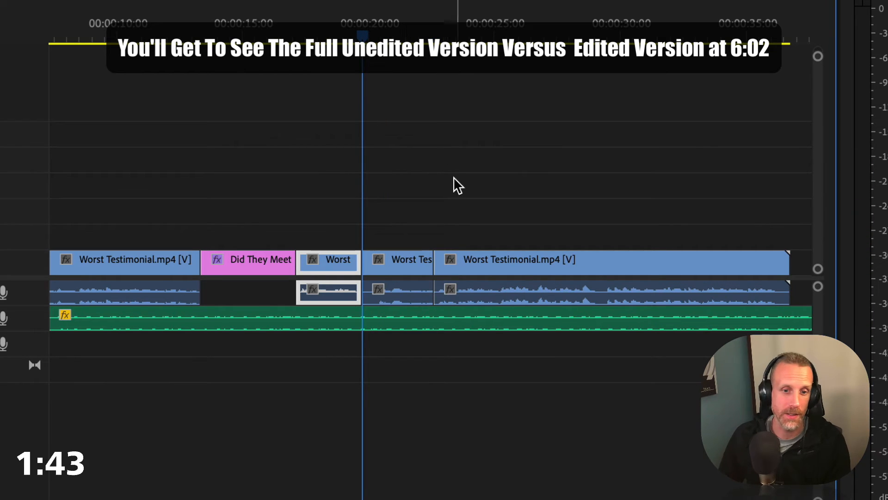
pyautogui.moveTo(401, 212); pyautogui.dragTo(375, 293)
pyautogui.press('Delete')
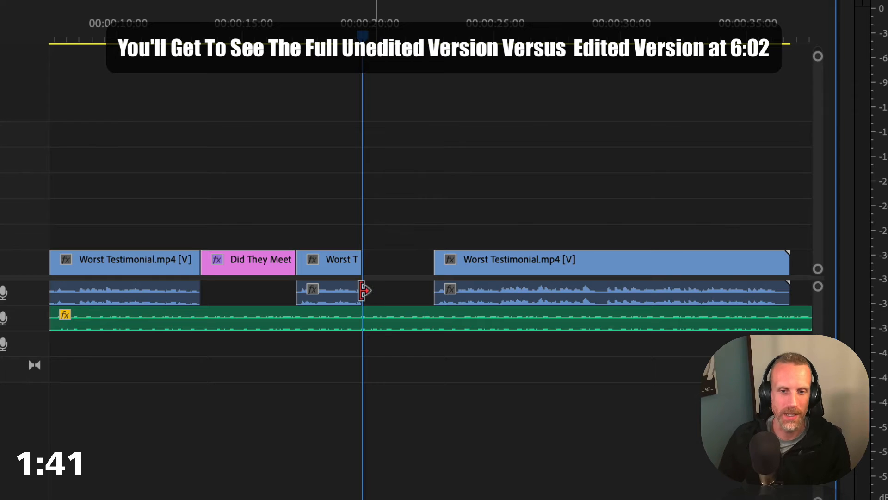
# Copy the "Did They Meet" title into the V1 gap after the short testimonial section and butt the last testimonial section against the copy
pyautogui.moveTo(410, 199); pyautogui.dragTo(539, 277)
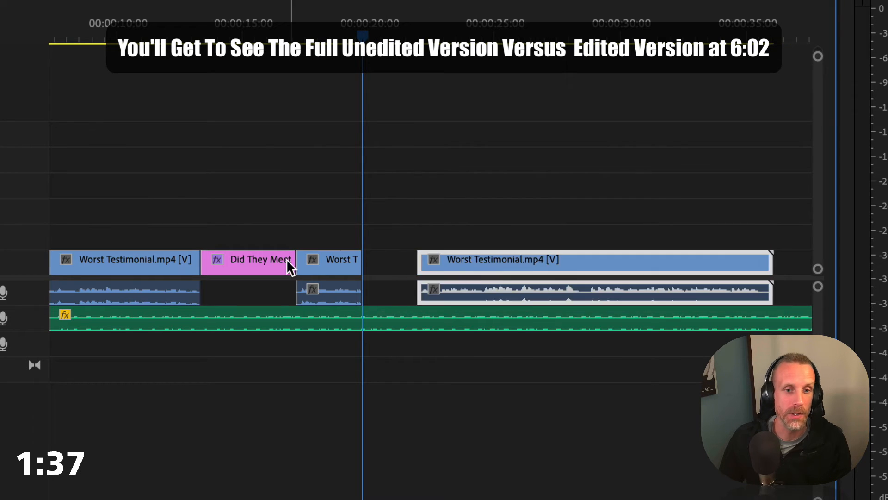
pyautogui.moveTo(270, 268); pyautogui.dragTo(420, 227)
pyautogui.press('space')
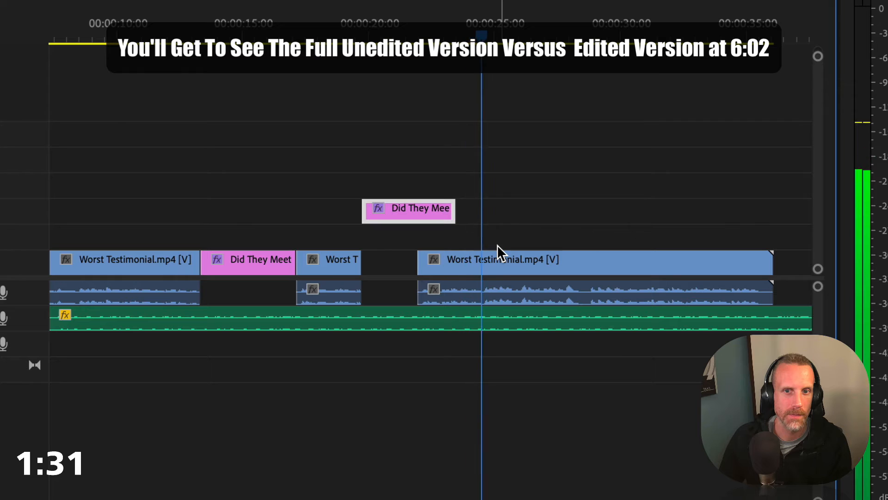
pyautogui.click(490, 255)
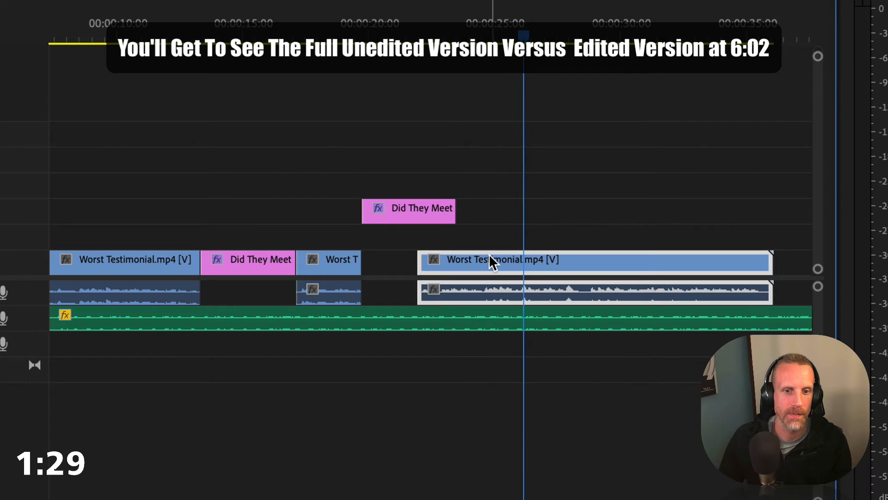
pyautogui.moveTo(523, 254); pyautogui.dragTo(584, 262)
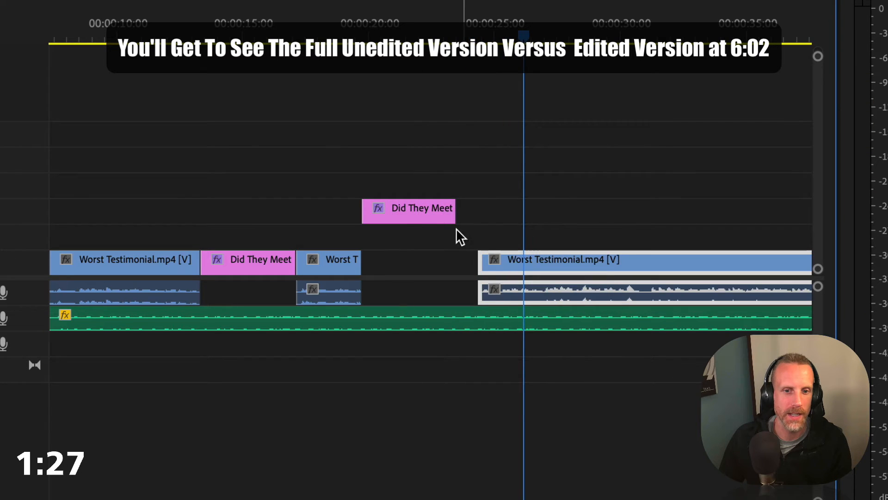
pyautogui.moveTo(424, 217); pyautogui.dragTo(445, 262)
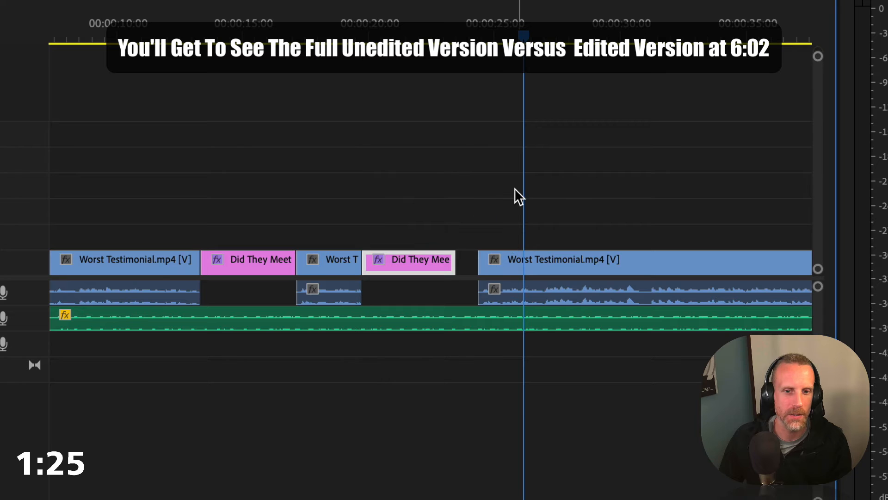
pyautogui.moveTo(516, 191)
pyautogui.mouseDown()
pyautogui.moveTo(574, 278)
pyautogui.moveTo(572, 258)
pyautogui.moveTo(542, 269)
pyautogui.mouseUp()
# Split the background music at the end of the closing title, at about 00:00:42, and delete the remainder
pyautogui.hscroll(15, 483, 256)
pyautogui.hscroll(-15, 482, 256)
pyautogui.hscroll(5, 483, 259)
pyautogui.moveTo(599, 32); pyautogui.dragTo(618, 34)
pyautogui.click(662, 329)
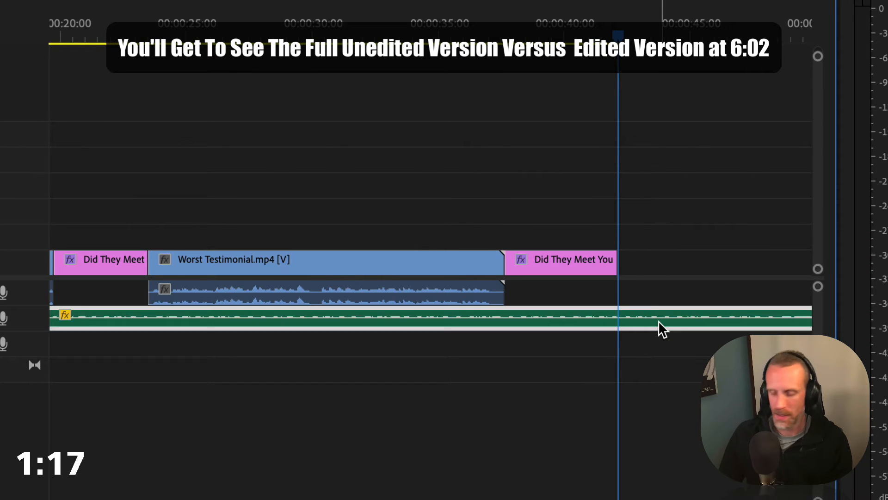
pyautogui.hotkey('ctrl', 'k')
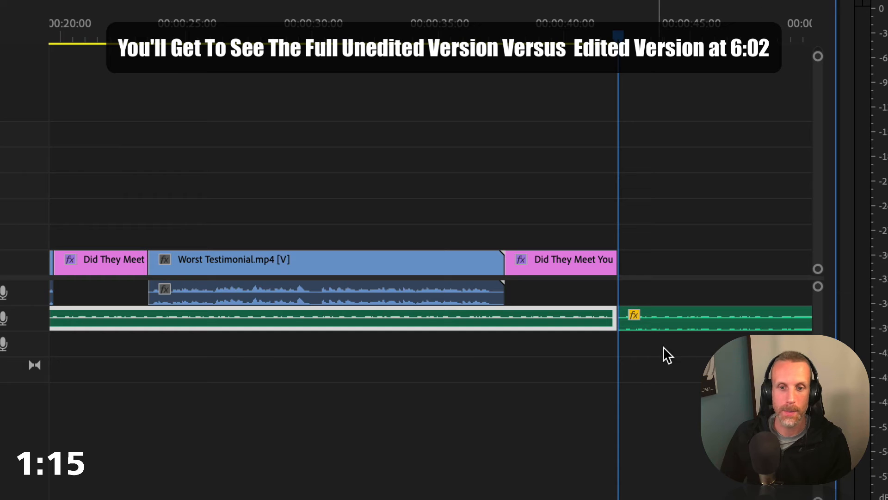
pyautogui.click(705, 323)
pyautogui.press('Delete')
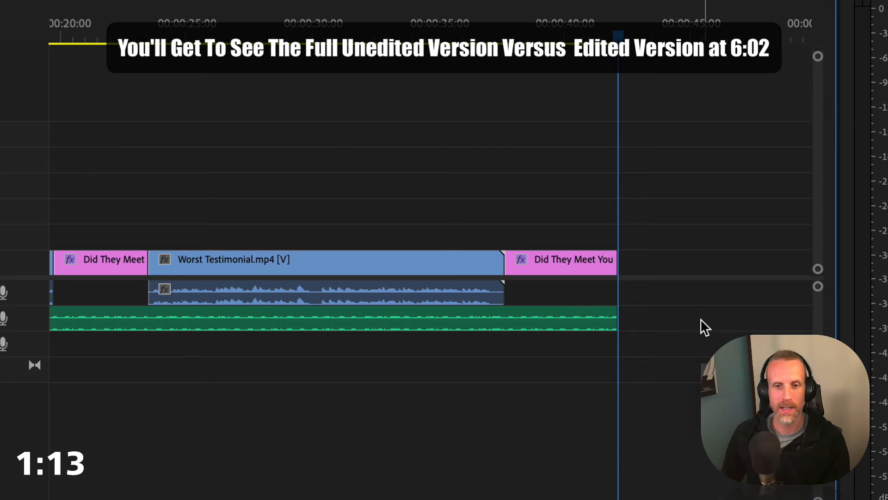
# Review the assembled sequence from the opening clip through the closing title and the end of the music
pyautogui.press('-')
pyautogui.press('-')
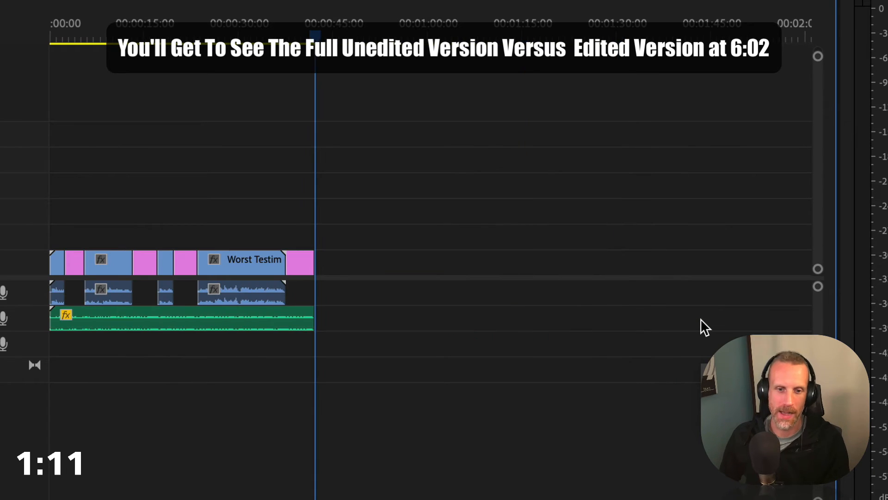
pyautogui.press('Home')
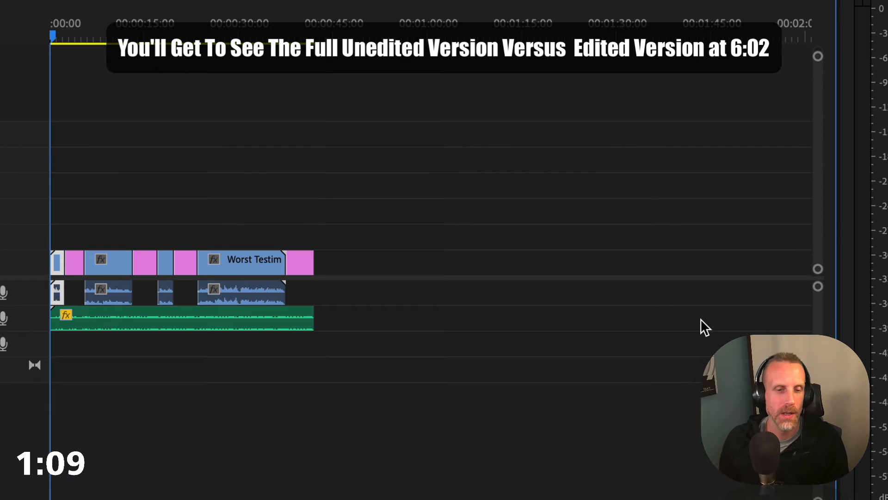
pyautogui.click(70, 20)
pyautogui.press('=')
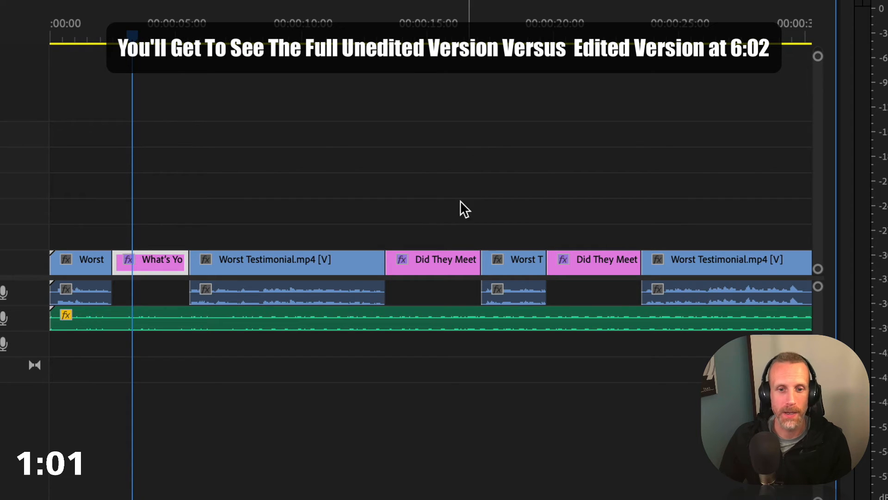
pyautogui.hscroll(10, 404, 205)
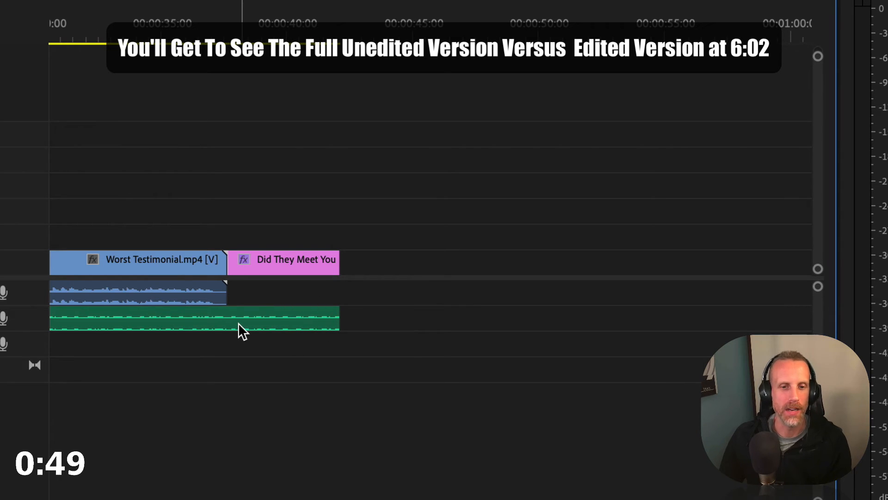
pyautogui.hscroll(-5, 237, 323)
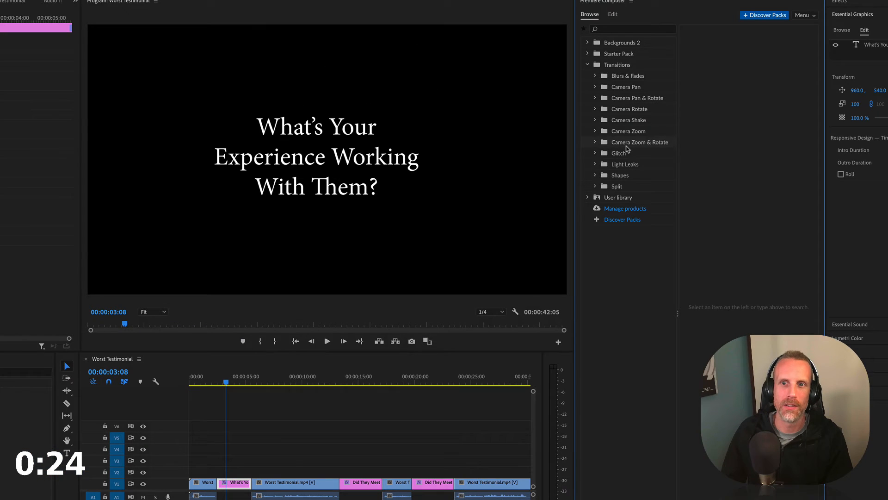
# Add a Camera Zoom & Rotate transition at the cut into the "What's Your Experience Working With Them?" title and play it back
pyautogui.click(627, 152)
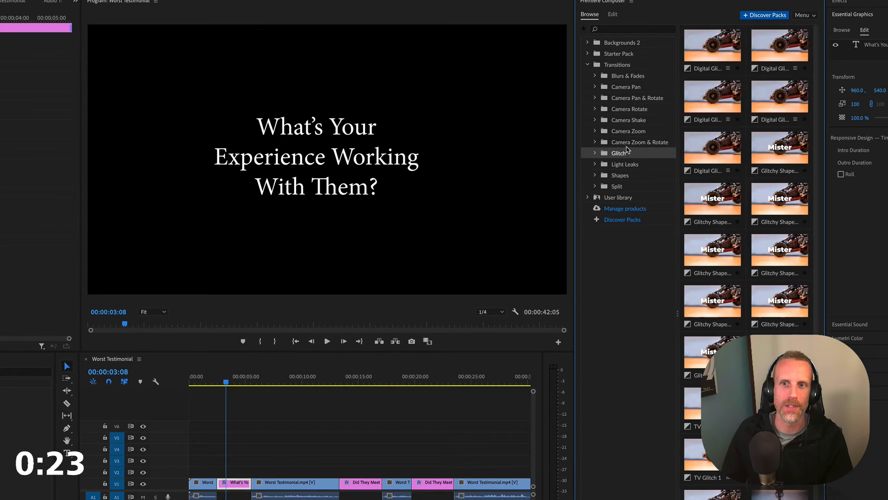
pyautogui.click(628, 144)
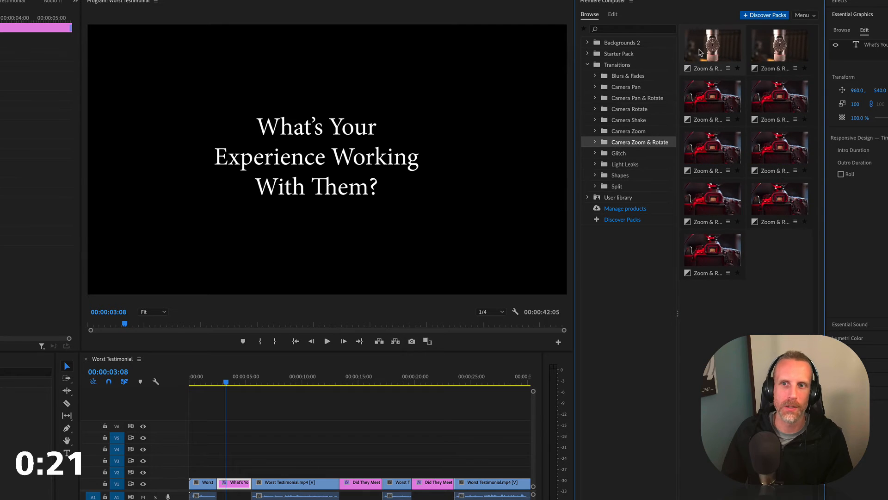
pyautogui.moveTo(532, 217); pyautogui.dragTo(217, 462)
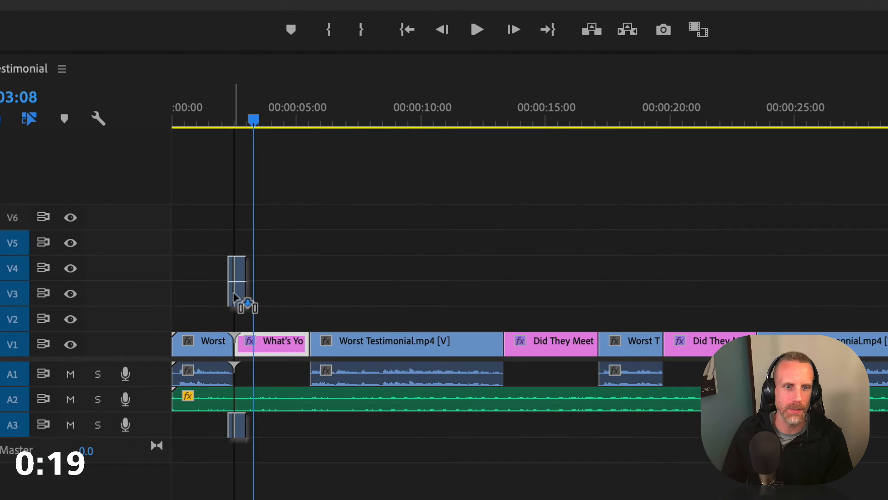
pyautogui.moveTo(234, 296); pyautogui.dragTo(234, 298)
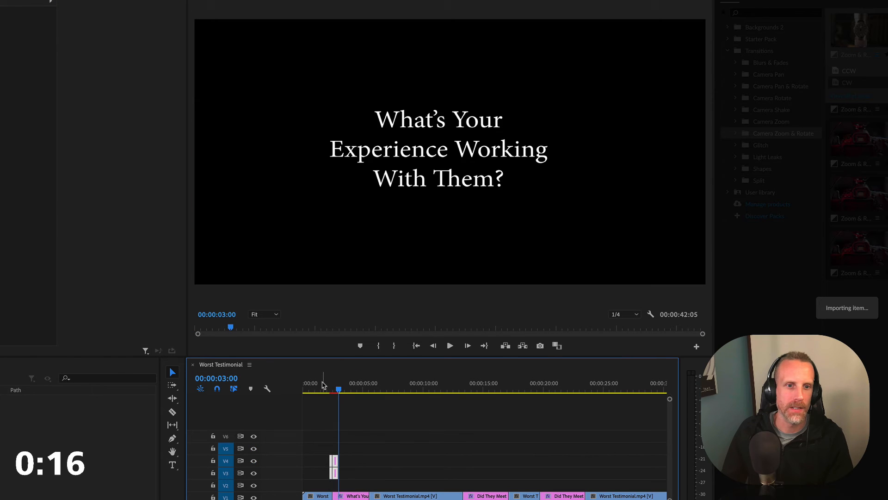
pyautogui.click(322, 385)
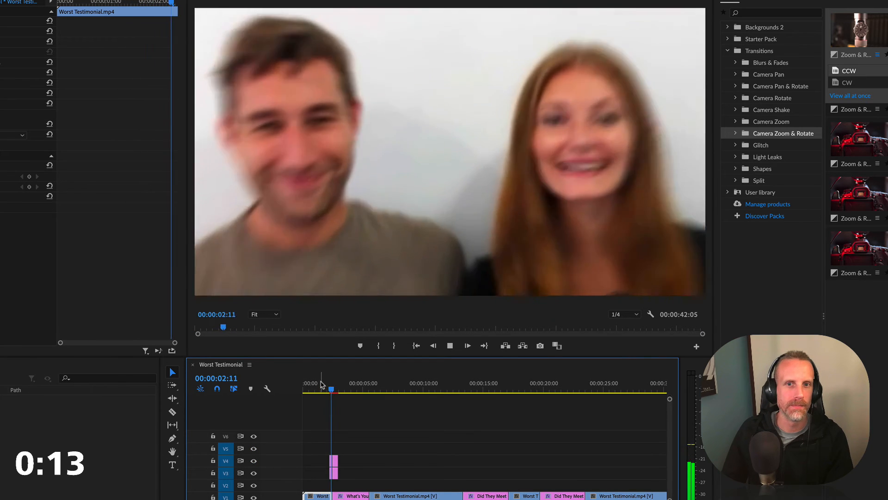
pyautogui.press('space')
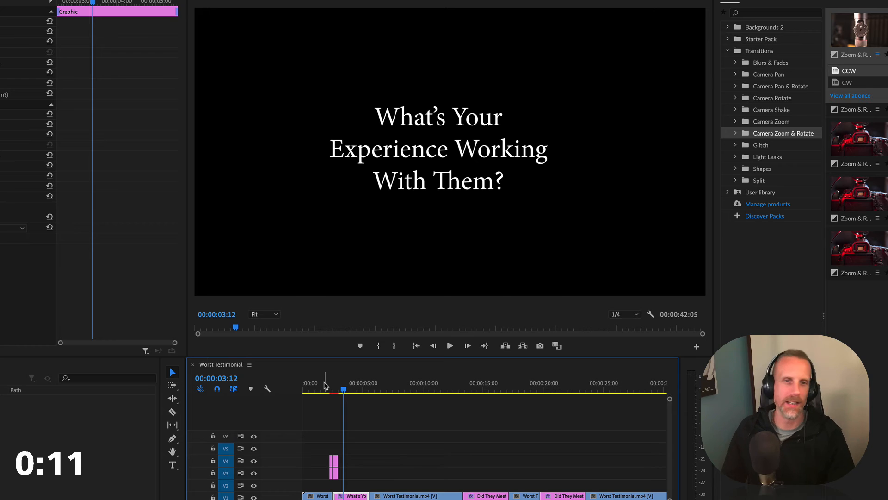